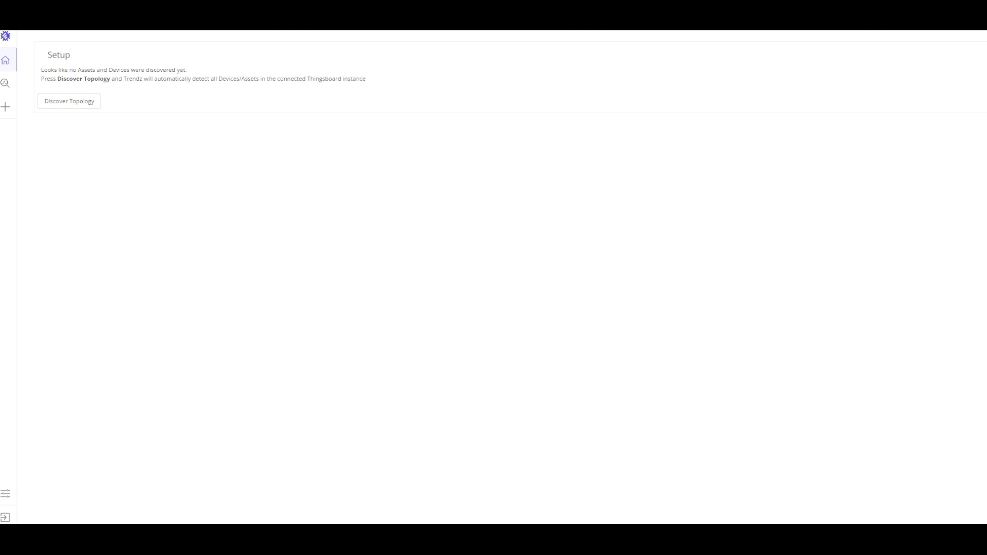
# Step: Discover the topology, finishing without uploading the Trendz widget bundle, and create a new table view
pyautogui.click(69, 101)
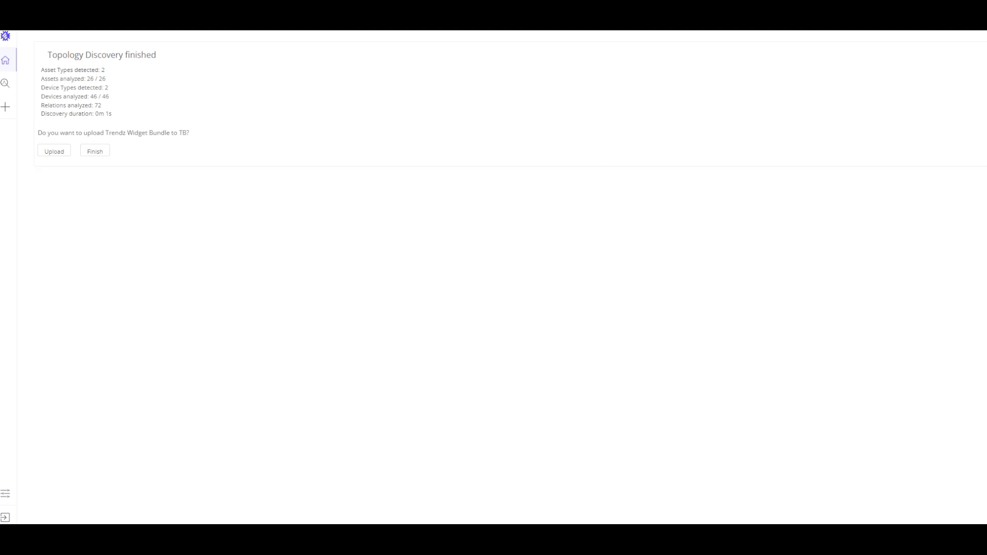
pyautogui.click(94, 151)
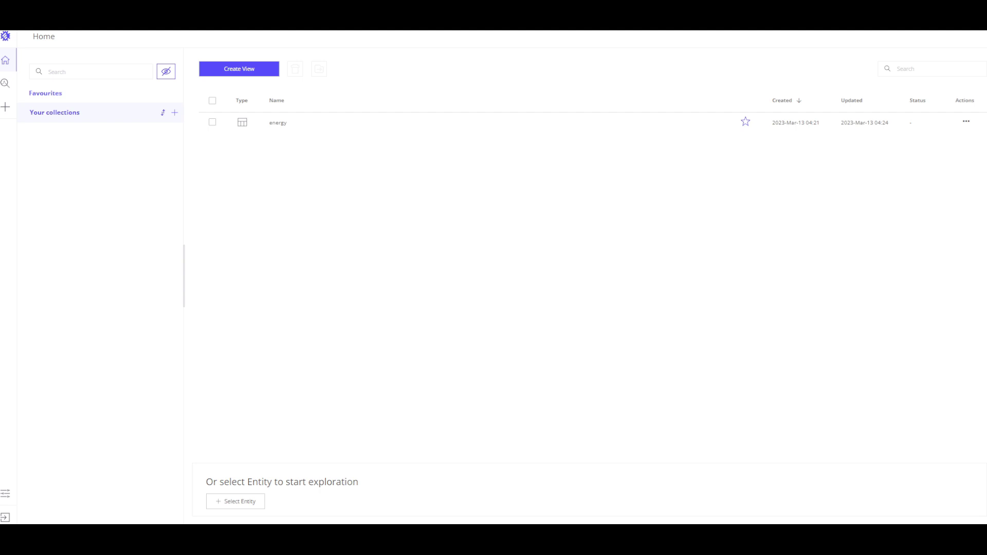
pyautogui.click(239, 68)
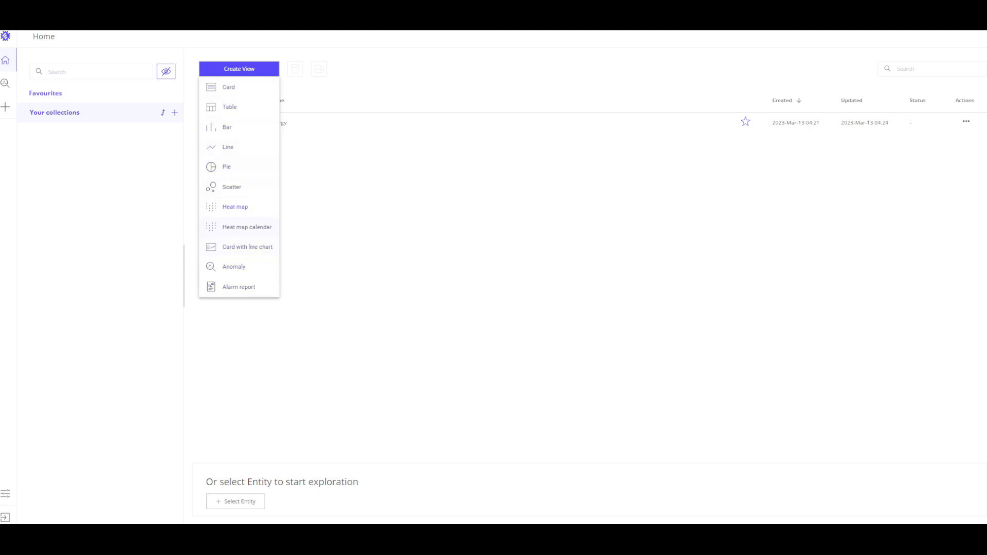
pyautogui.click(229, 106)
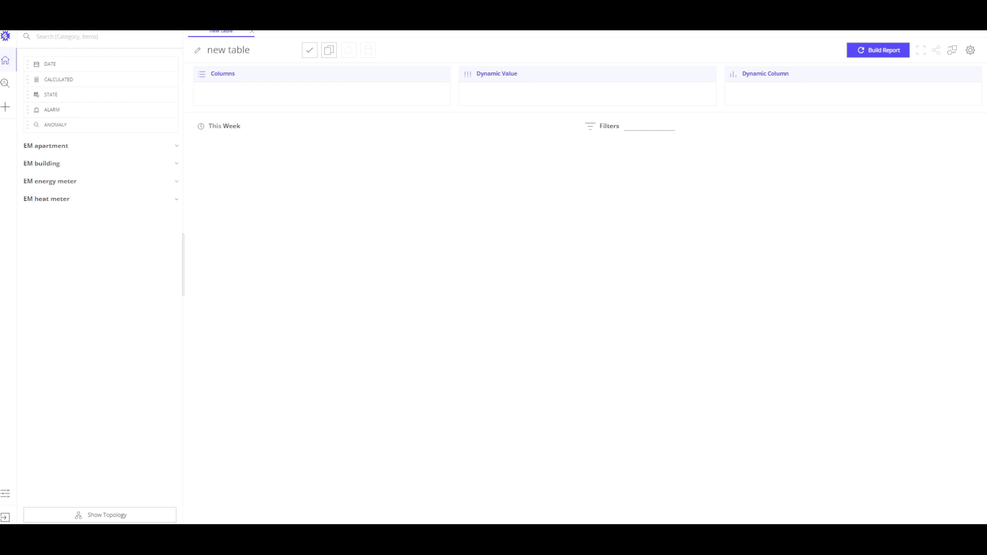
# Step: Examine the topology, spreading out its nodes and viewing the fields of EM apartment, EM heat meter and EM energy meter
pyautogui.click(99, 514)
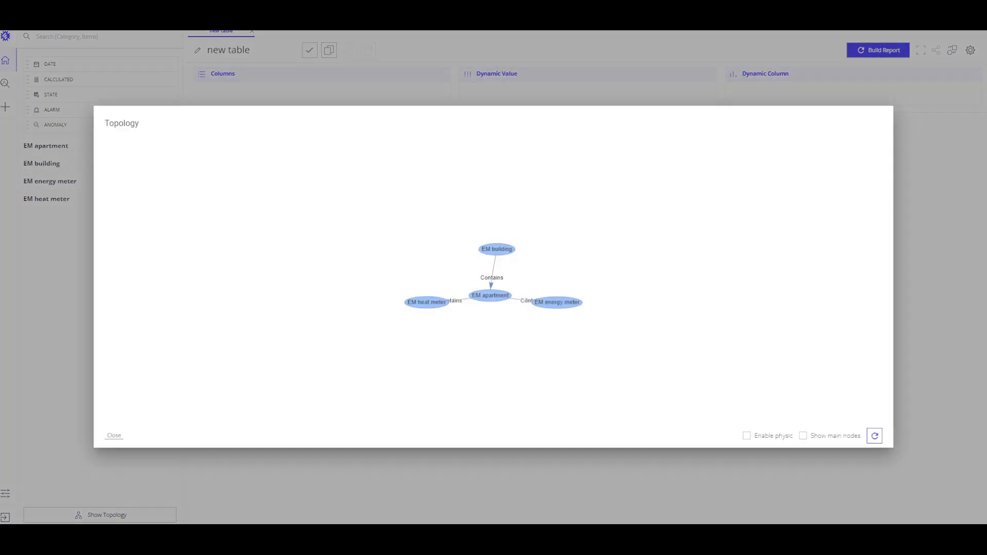
pyautogui.moveTo(497, 249); pyautogui.dragTo(496, 148)
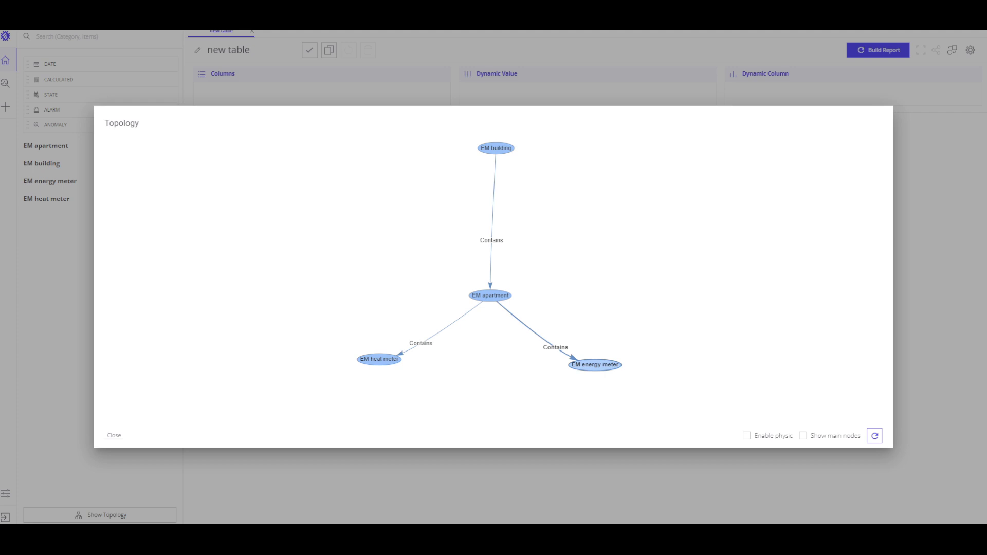
pyautogui.click(490, 296)
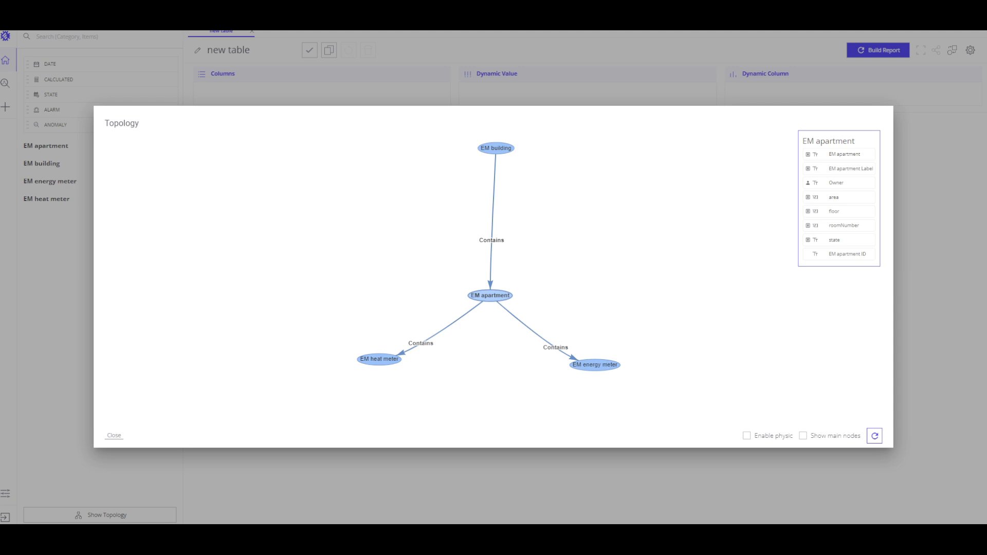
pyautogui.click(379, 359)
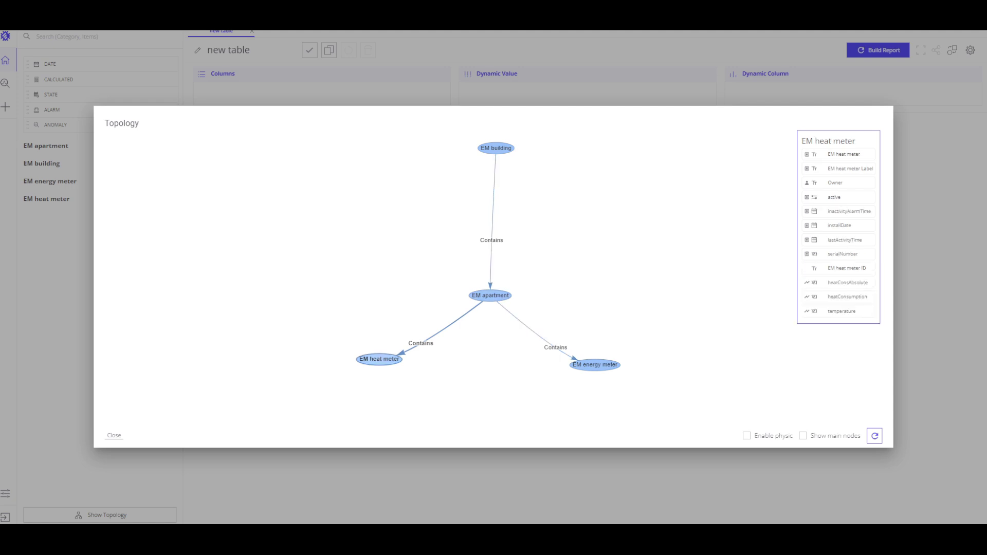
pyautogui.click(594, 364)
pyautogui.click(114, 436)
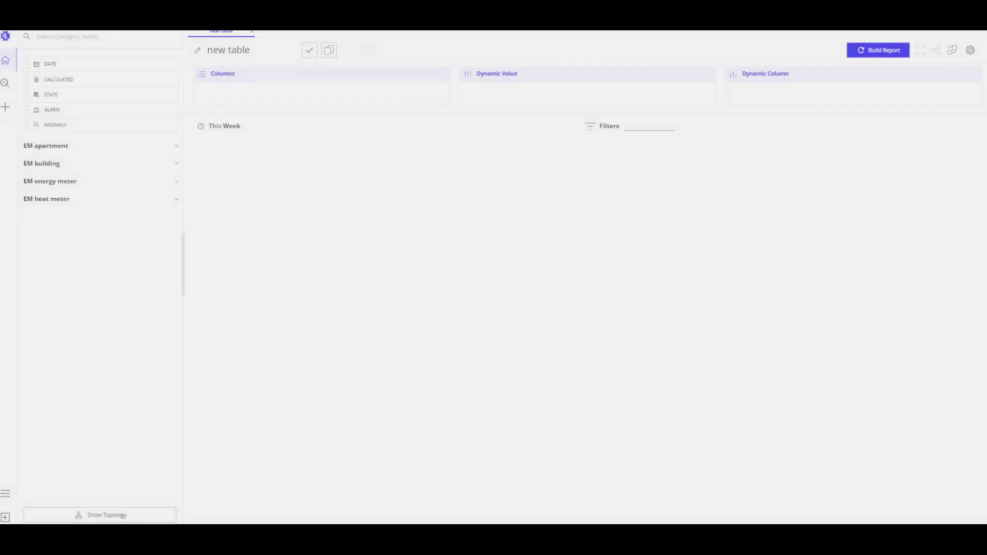
# Step: Add the EM building name and the EM energy meter's energyConsumption as table columns
pyautogui.click(42, 163)
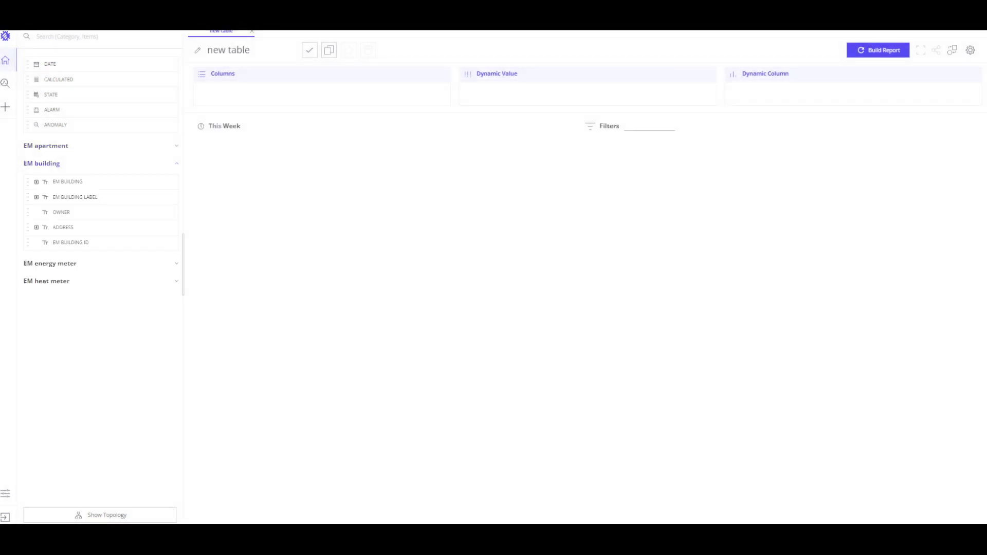
pyautogui.moveTo(75, 182); pyautogui.dragTo(259, 93)
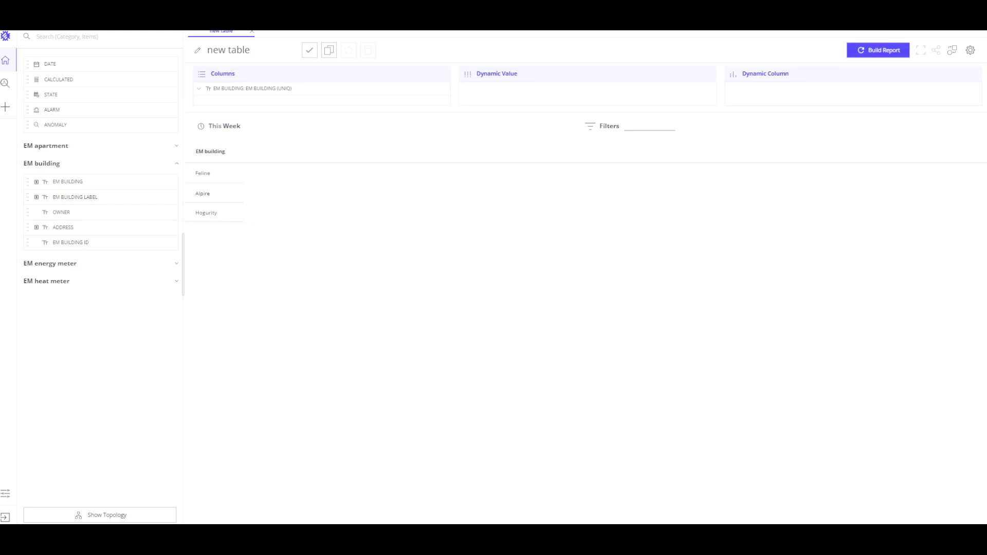
pyautogui.click(49, 263)
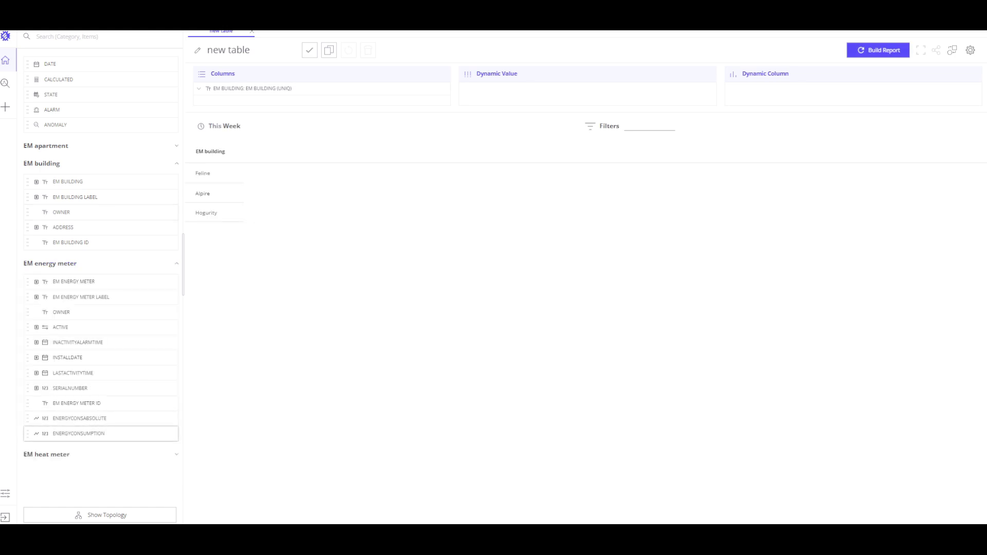
pyautogui.moveTo(78, 433); pyautogui.dragTo(265, 102)
# Step: Set the report's time range to Prev Year and build the report
pyautogui.click(224, 129)
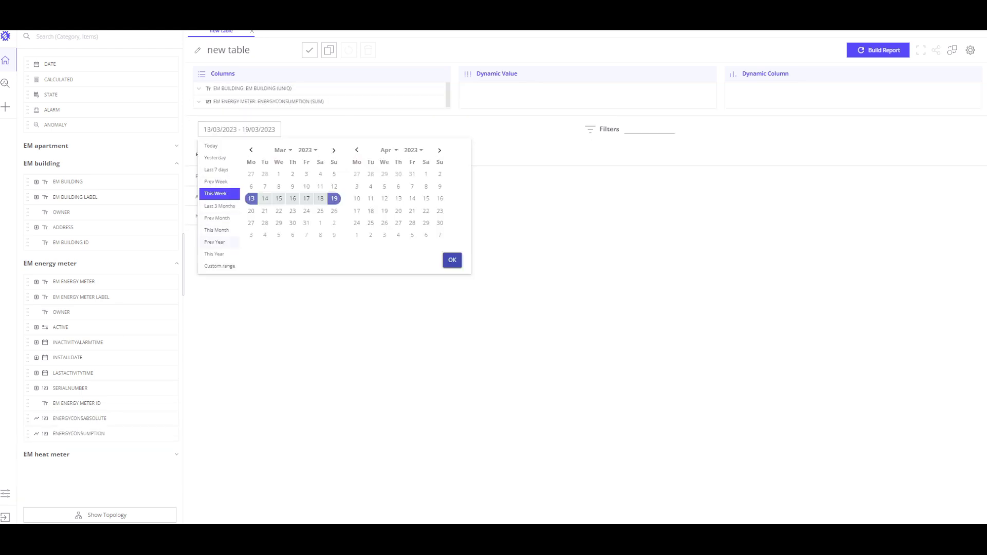
pyautogui.click(214, 242)
pyautogui.click(878, 50)
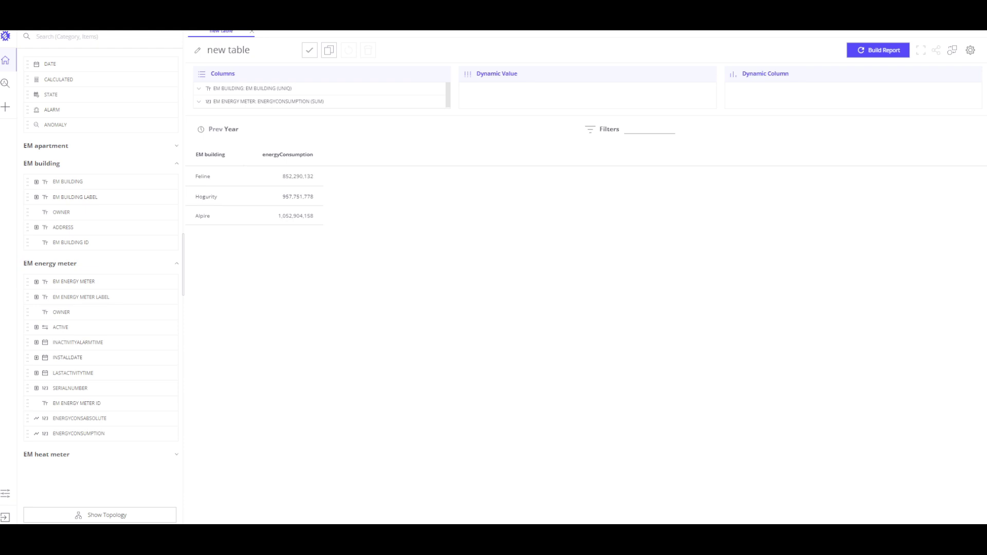
# Step: Look through the aggregation options of the energyConsumption column
pyautogui.click(429, 102)
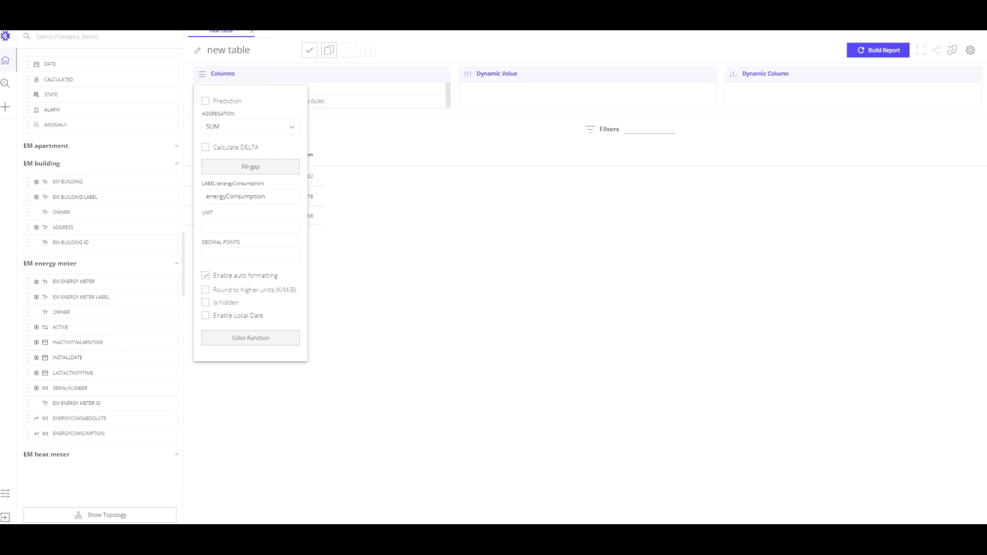
pyautogui.click(250, 127)
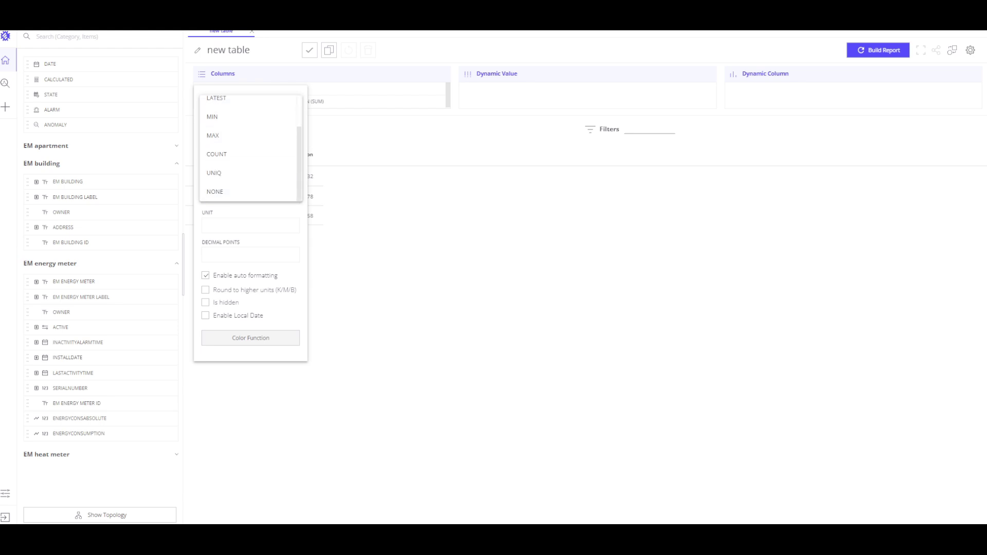
pyautogui.press('Escape')
pyautogui.press('Escape')
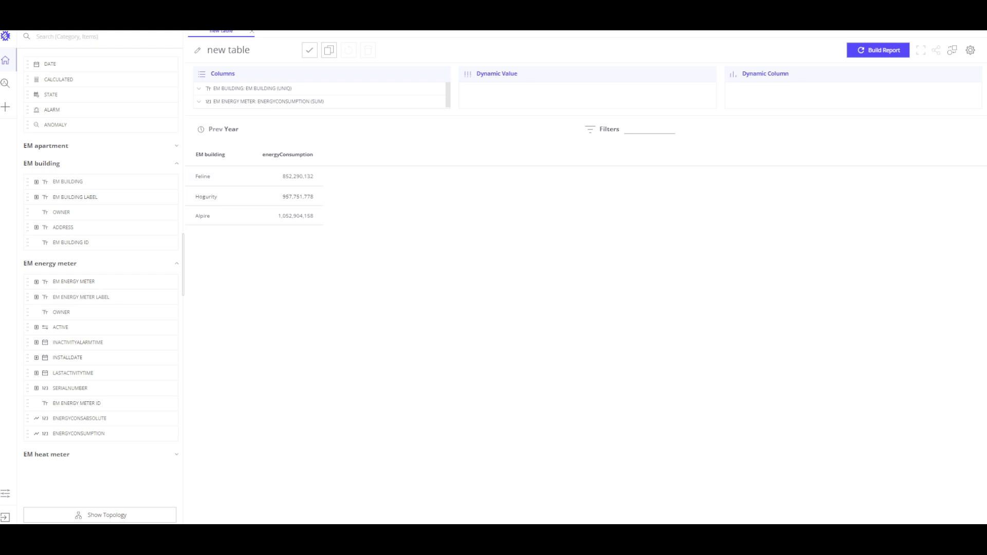
# Step: Add Date as the first column, group it by month and rebuild the report
pyautogui.moveTo(49, 64); pyautogui.dragTo(228, 89)
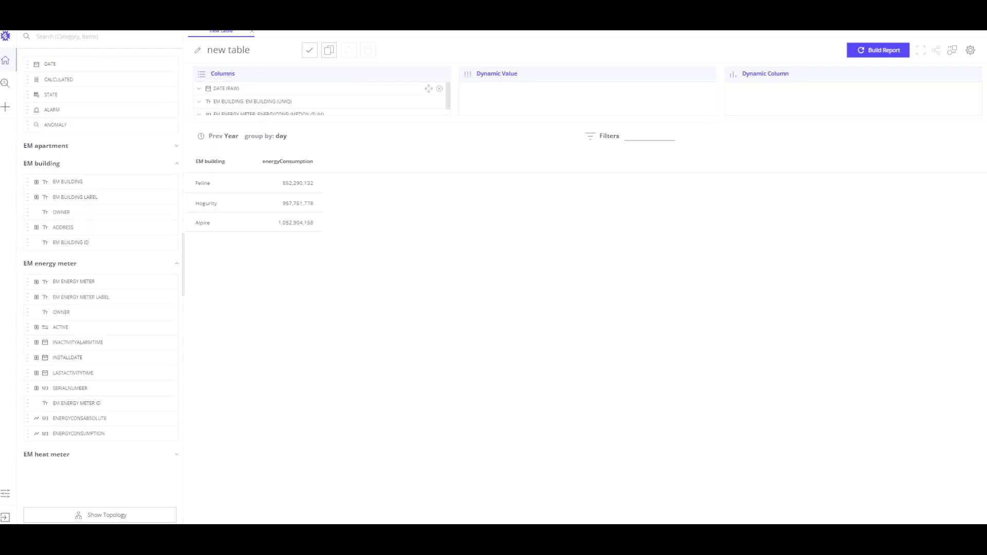
pyautogui.click(265, 136)
pyautogui.click(260, 151)
pyautogui.click(878, 50)
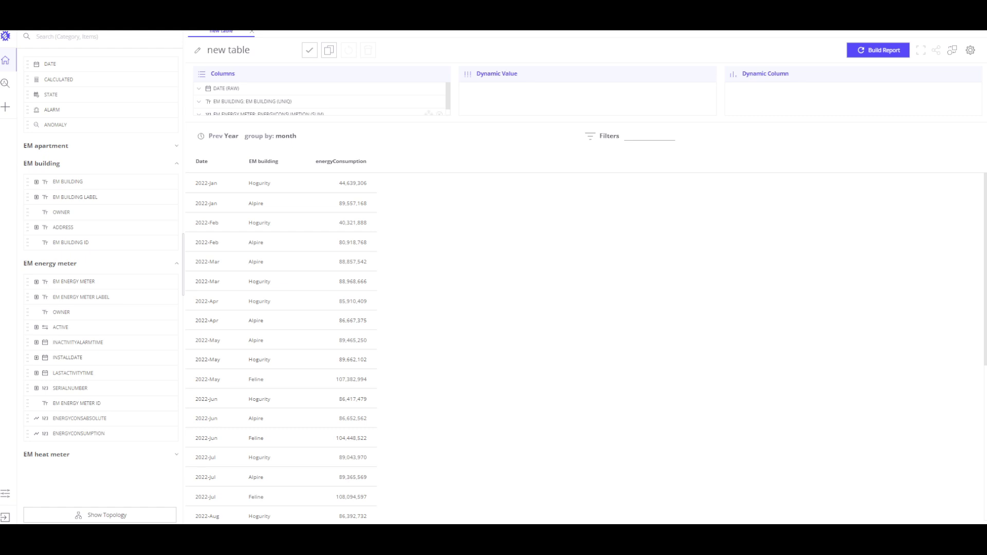
# Step: Make Date the dynamic column and energyConsumption the dynamic value, and rebuild the report
pyautogui.moveTo(428, 88); pyautogui.dragTo(735, 90)
pyautogui.moveTo(960, 90); pyautogui.dragTo(960, 90)
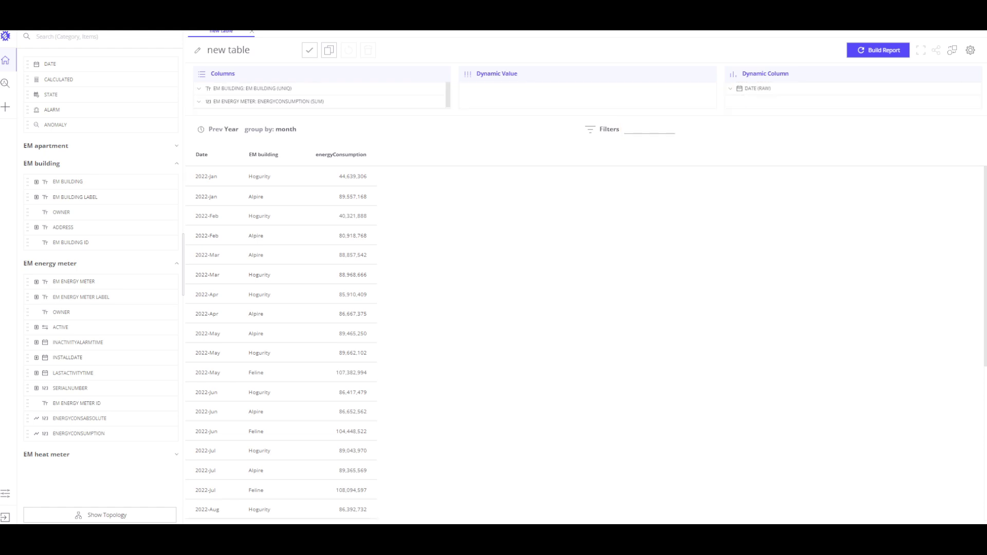
pyautogui.moveTo(428, 102); pyautogui.dragTo(567, 100)
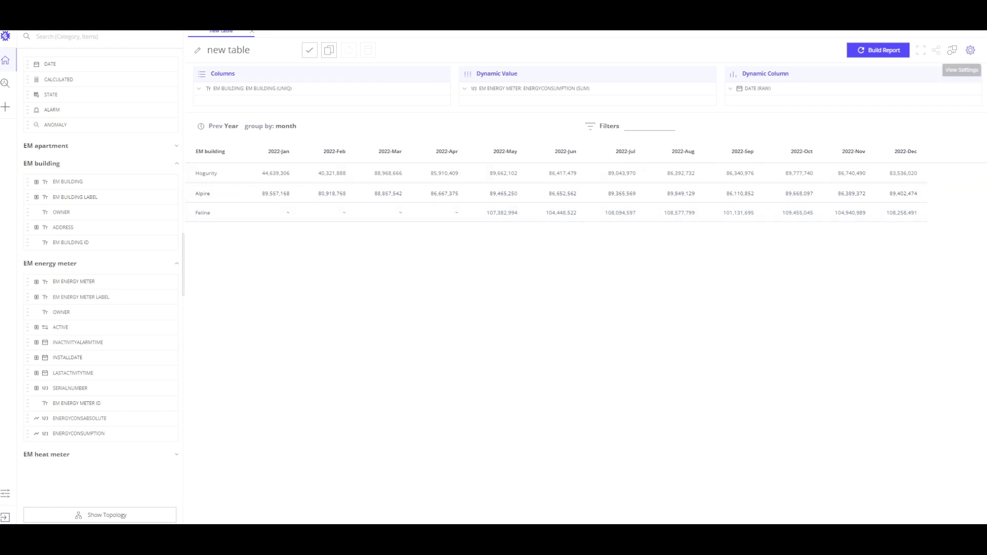
# Step: Enable the total row in the table's view settings
pyautogui.click(970, 49)
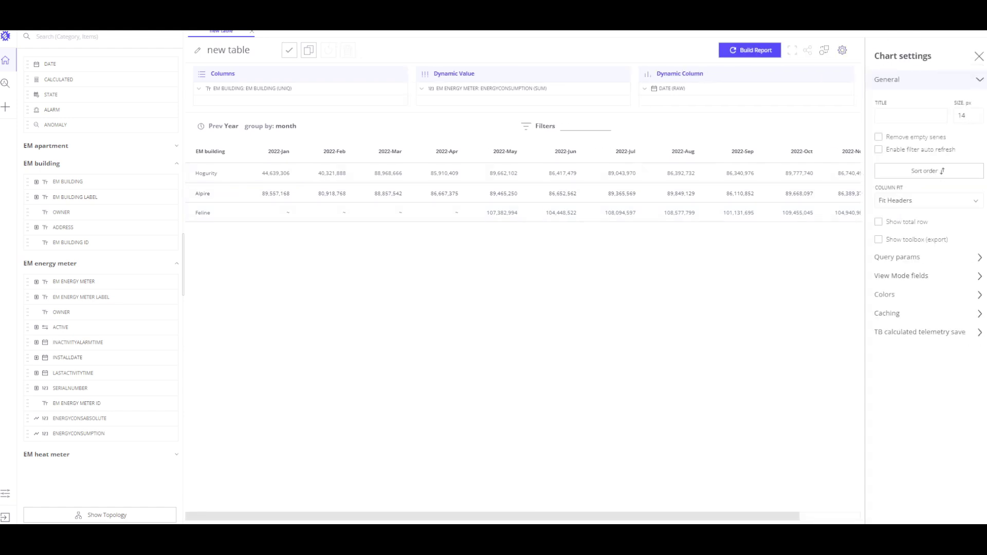
pyautogui.click(879, 221)
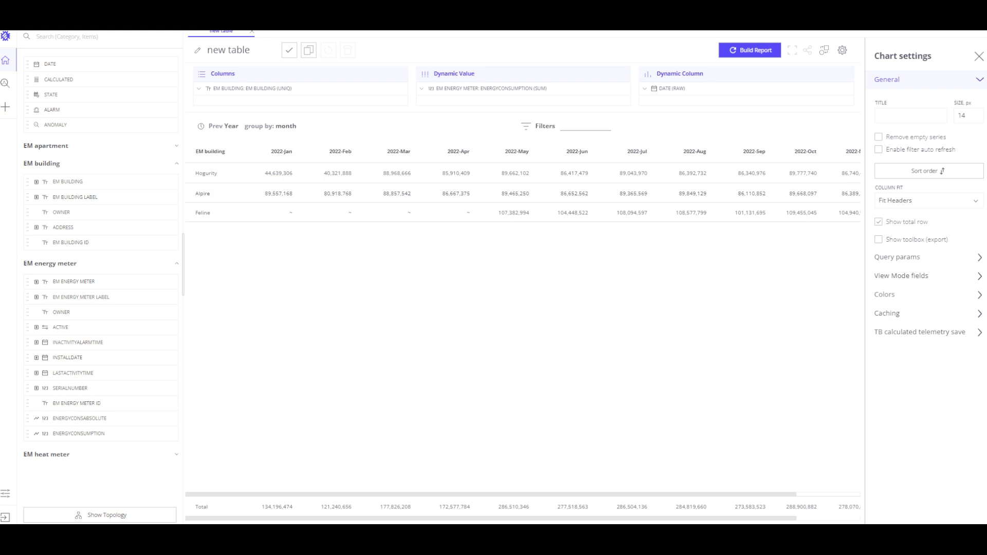
pyautogui.press('Escape')
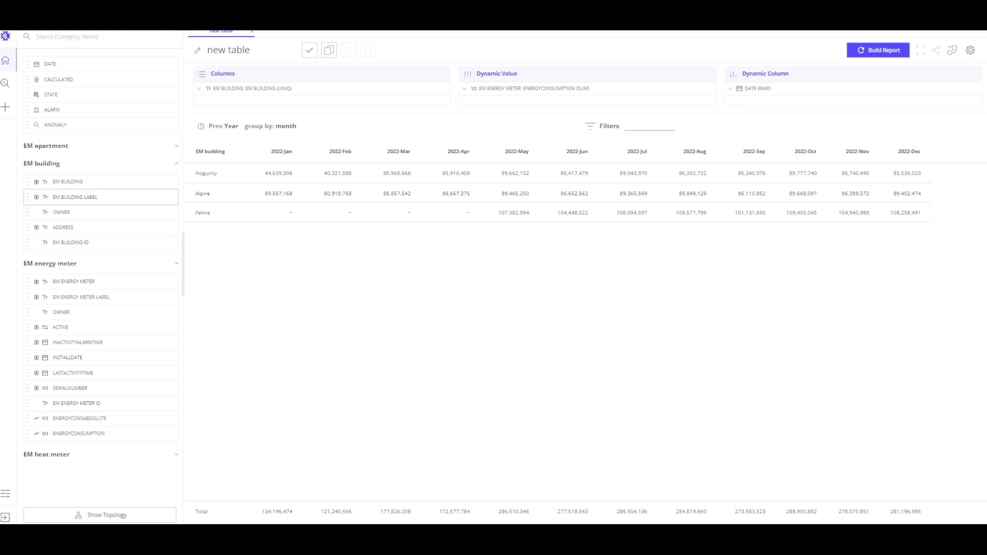
# Step: Add an EM building filter to the report and limit it to Alpire
pyautogui.moveTo(66, 181); pyautogui.dragTo(669, 122)
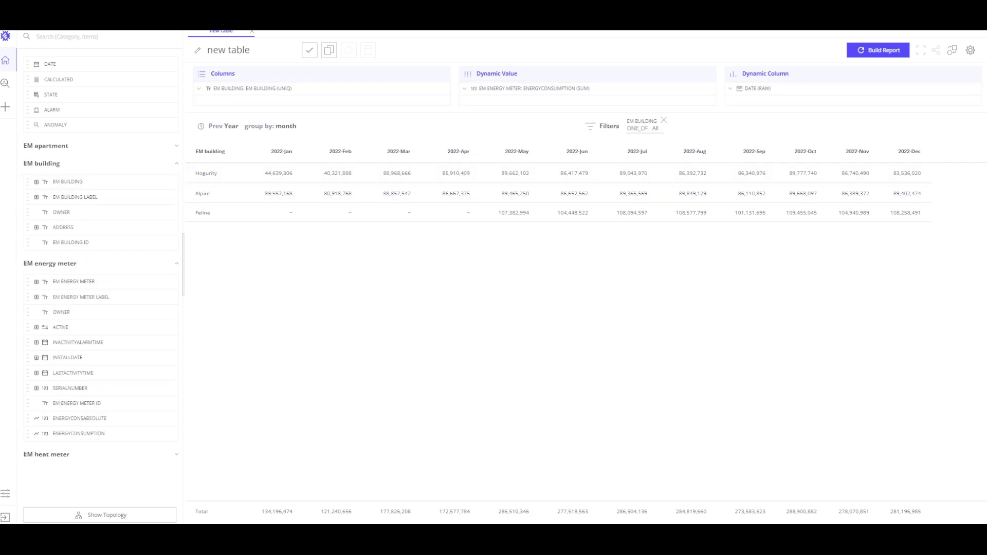
pyautogui.click(649, 126)
pyautogui.click(658, 220)
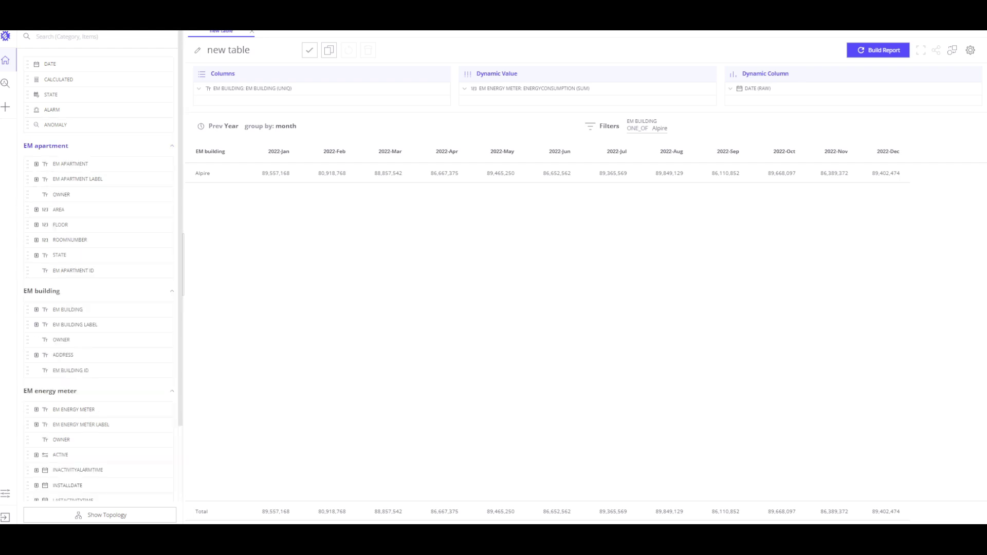
# Step: Add the EM apartment, state and roomNumber fields as columns and sort the table ascending by 2022-Jan
pyautogui.moveTo(70, 163); pyautogui.dragTo(216, 101)
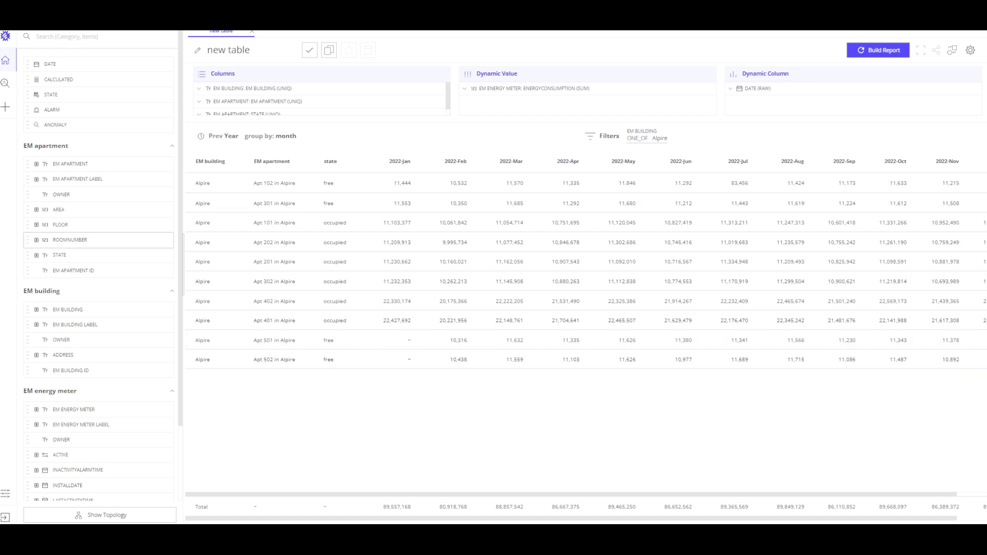
pyautogui.moveTo(67, 240); pyautogui.dragTo(242, 117)
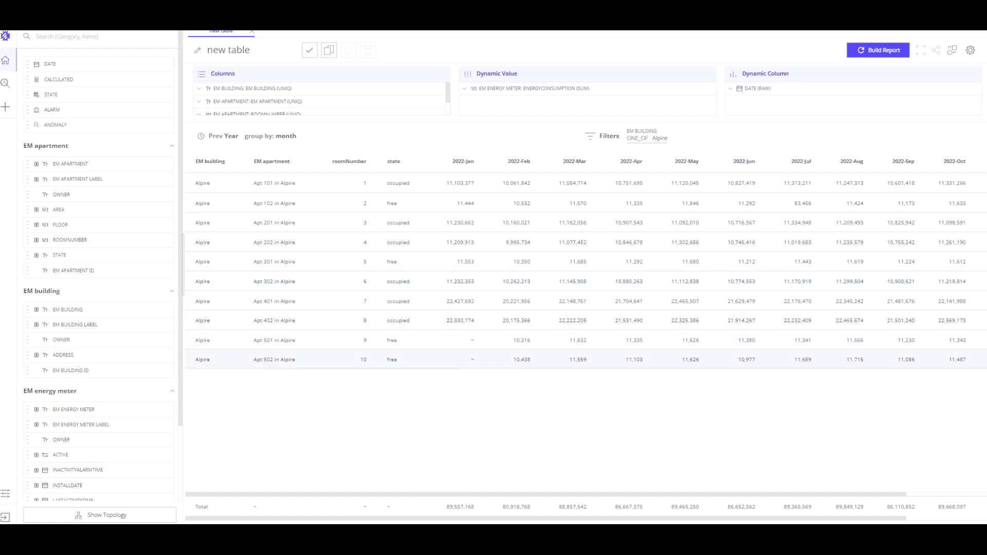
pyautogui.click(456, 161)
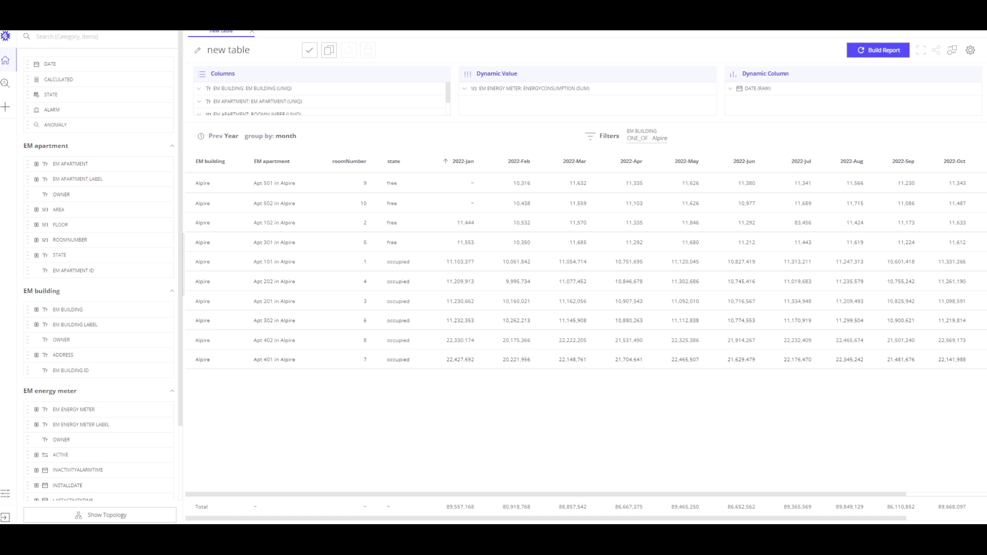
# Step: Rename the table view to energy and save it
pyautogui.click(229, 50)
pyautogui.hotkey('ctrl', 'a')
pyautogui.write('energ')
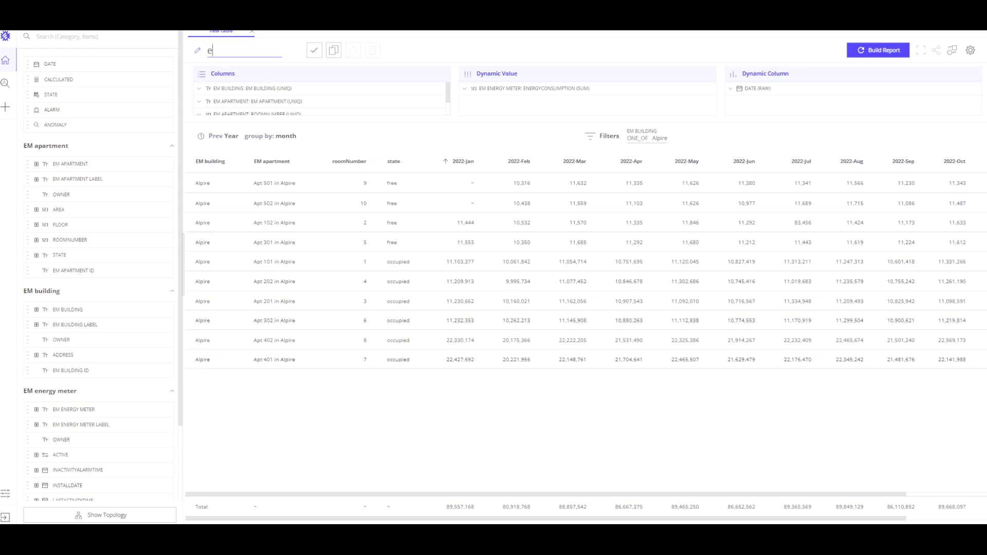
pyautogui.write('y')
pyautogui.click(314, 50)
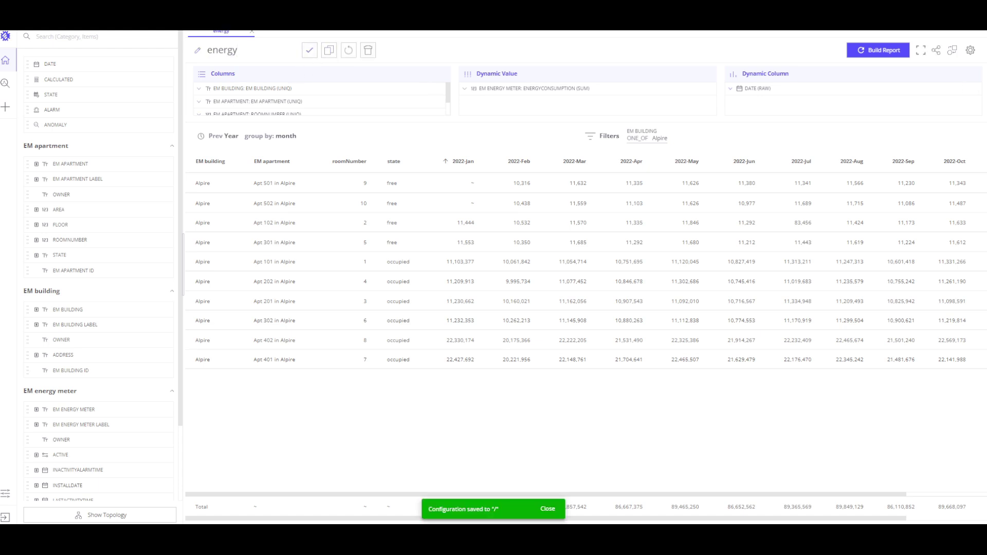
# Step: Add the energy view to a new dashboard named energy and open the dashboard groups in ThingsBoard
pyautogui.click(935, 50)
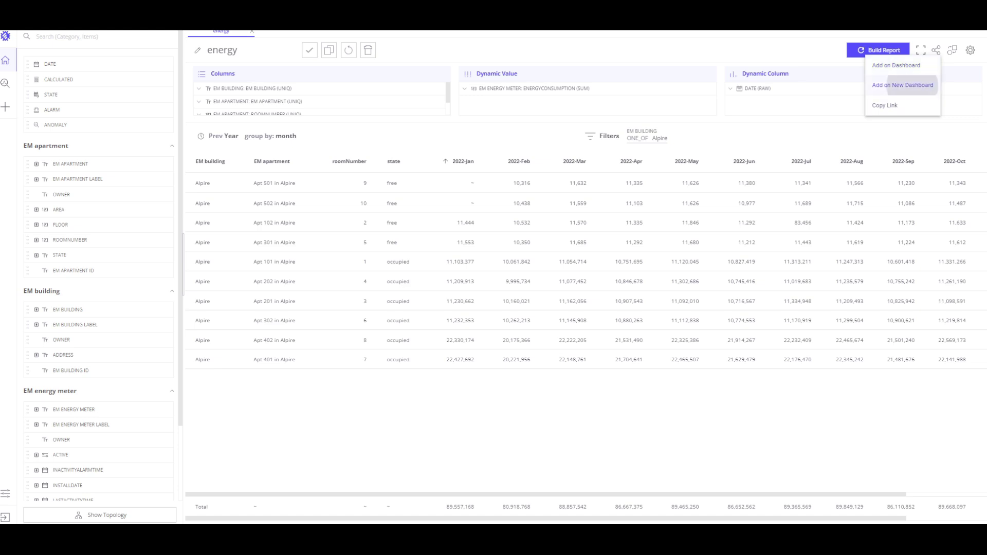
pyautogui.click(902, 85)
pyautogui.write('eneg')
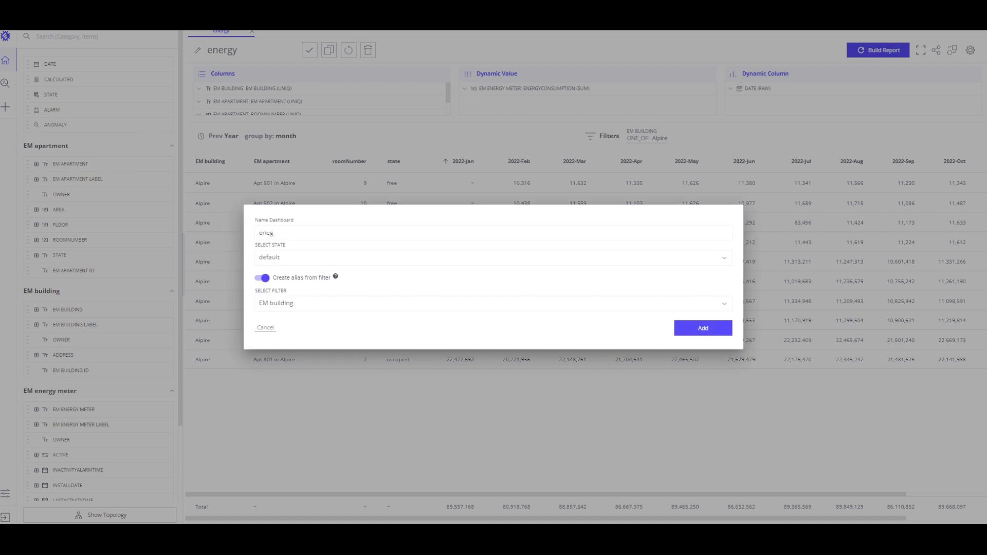
pyautogui.write('rgy')
pyautogui.click(702, 328)
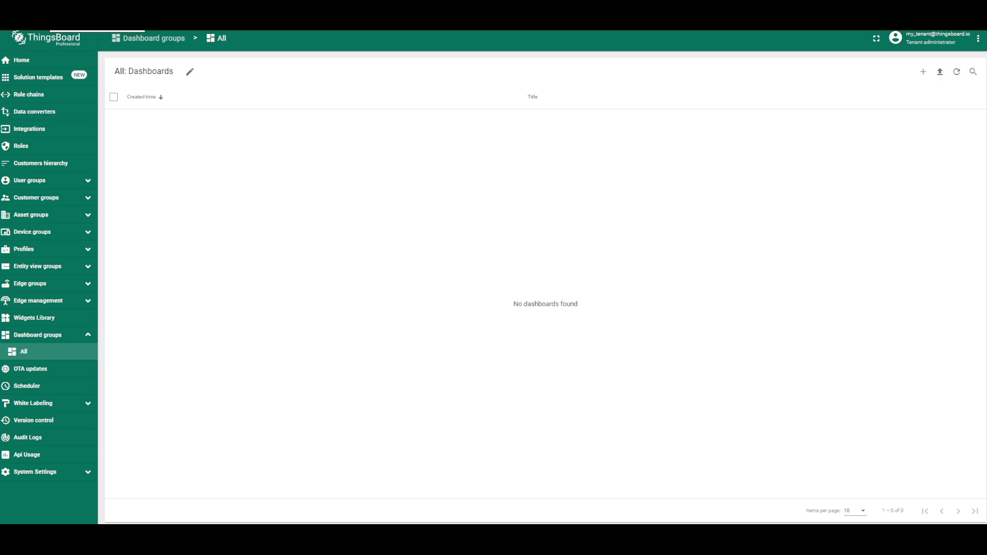
pyautogui.click(153, 38)
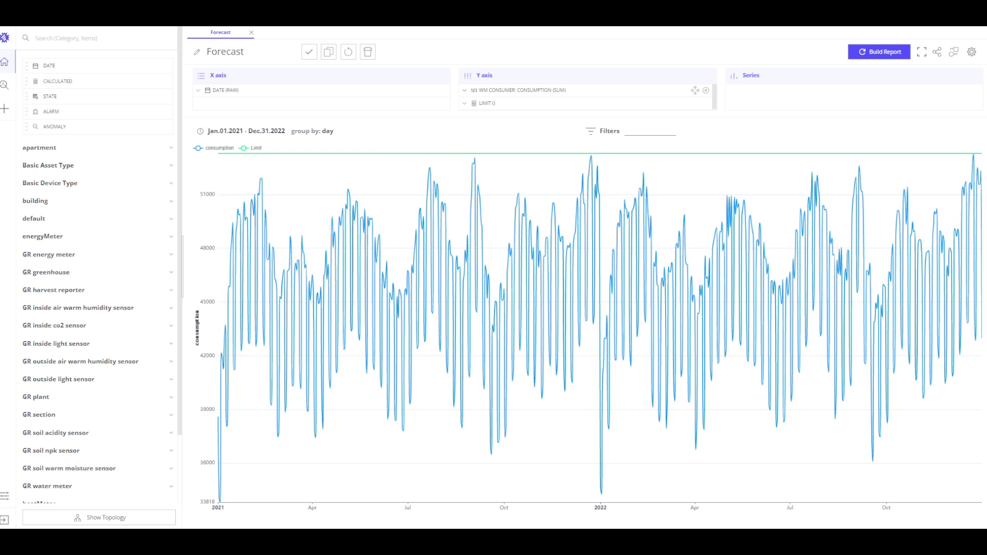
# Step: Enable prediction on the WM Consumer consumption field with the Fourier transformation method, 6 months ahead and historical part shown, and rebuild the report
pyautogui.click(519, 90)
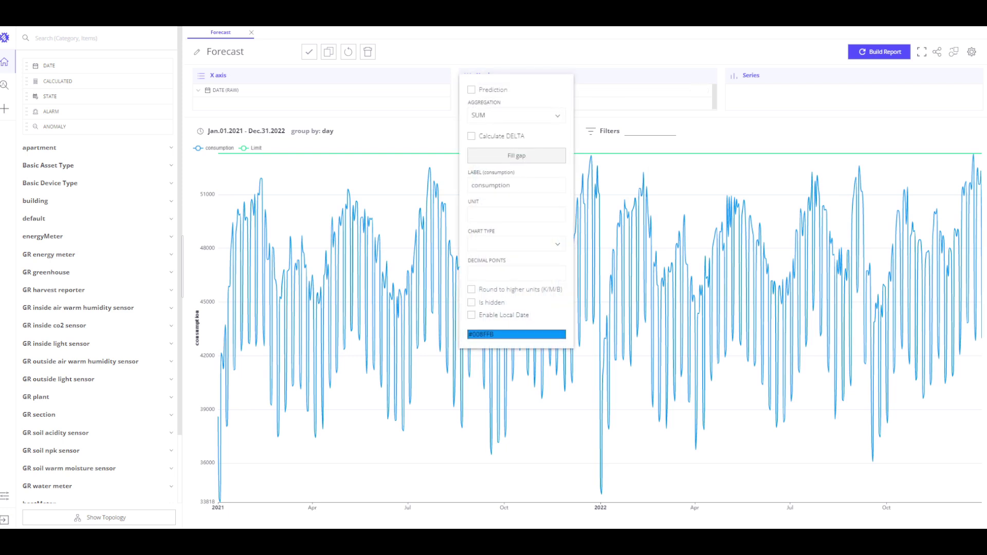
pyautogui.click(471, 89)
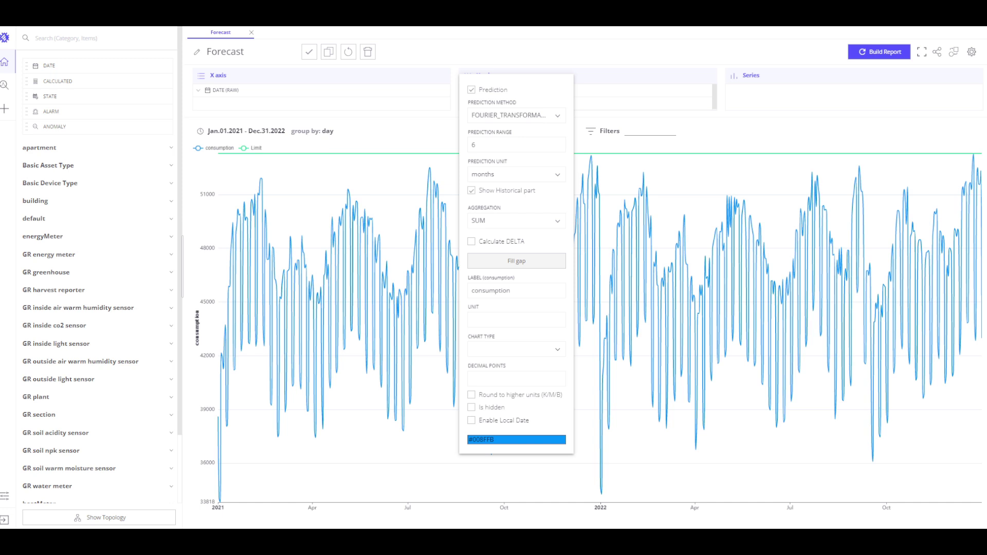
pyautogui.press('Escape')
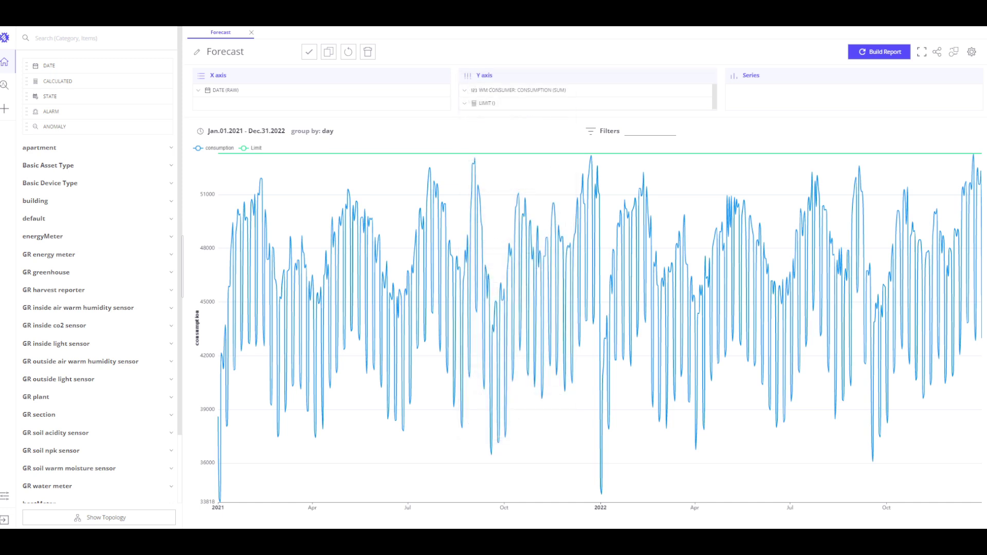
pyautogui.click(879, 52)
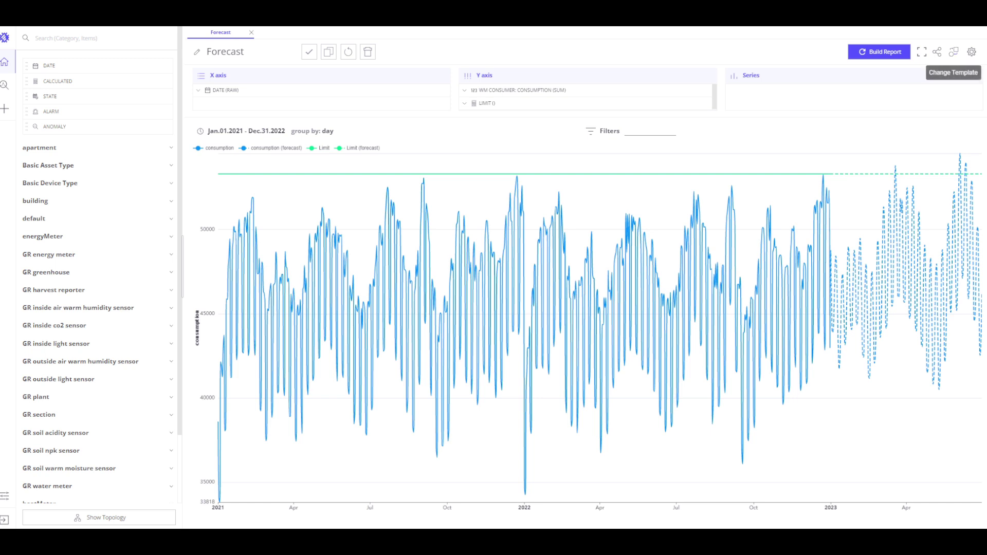
# Step: Change the Forecast report's template to a line chart with mark points
pyautogui.click(954, 51)
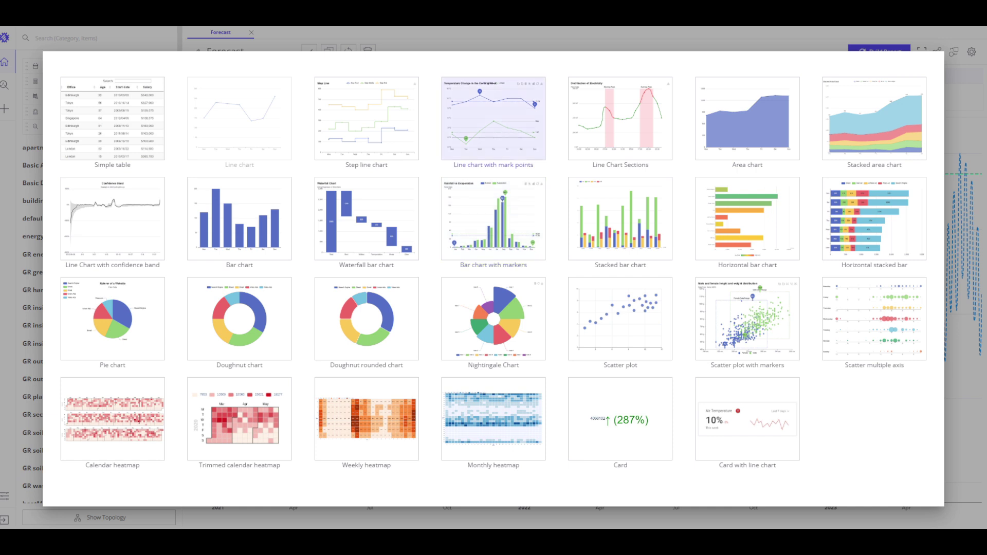
pyautogui.click(493, 118)
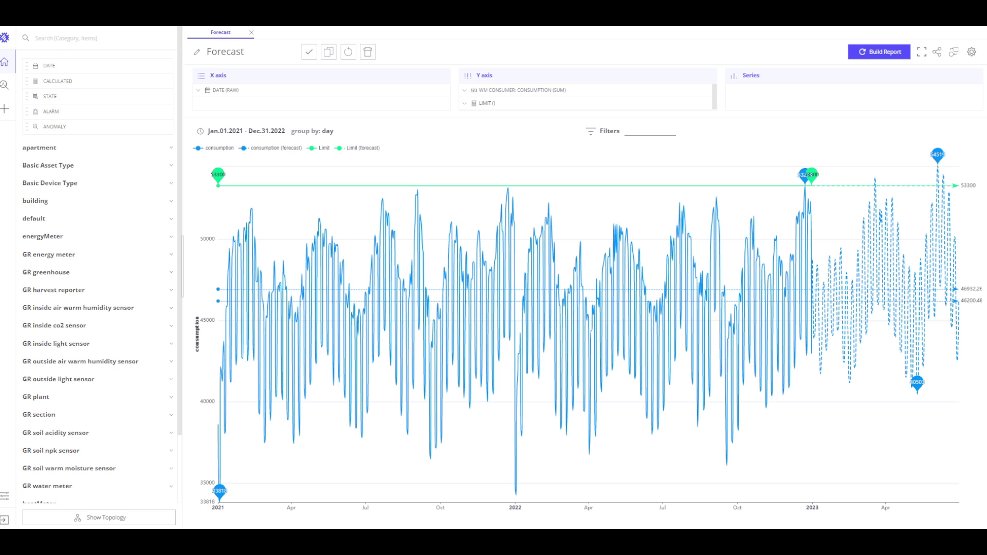
# Step: Review the general, query params, colors, caching and chart option sections of the Forecast chart settings
pyautogui.click(971, 52)
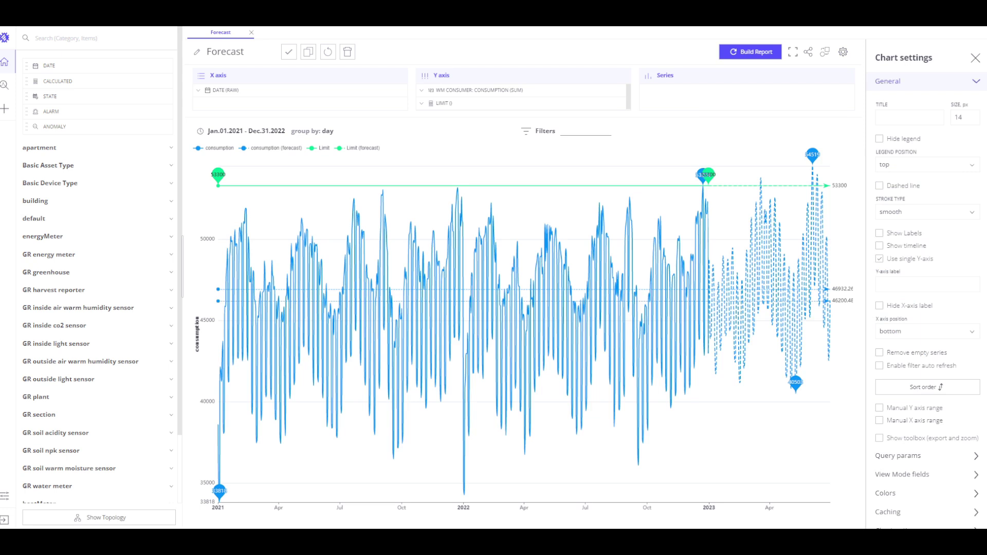
pyautogui.click(926, 80)
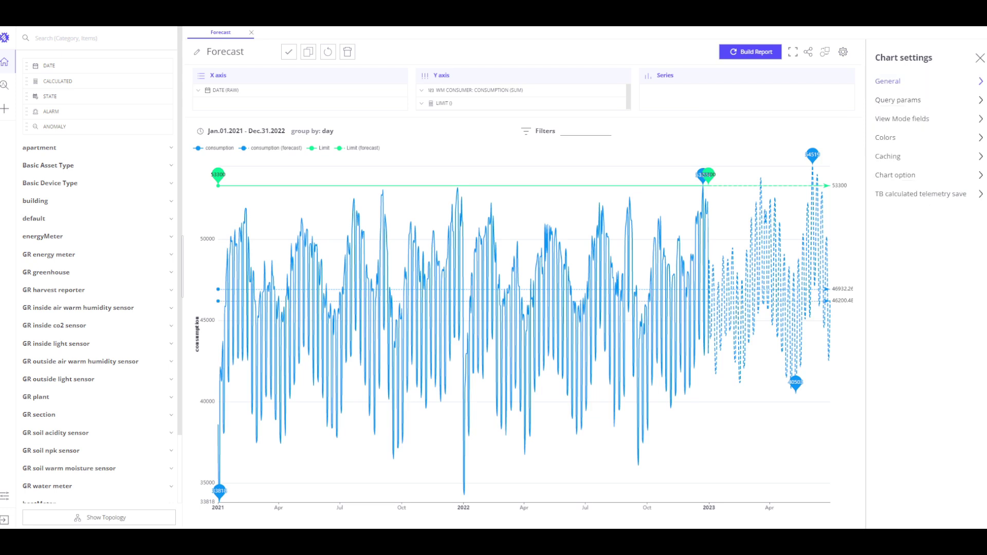
pyautogui.click(897, 100)
pyautogui.click(927, 100)
pyautogui.click(926, 137)
pyautogui.click(887, 259)
pyautogui.click(927, 156)
pyautogui.click(927, 175)
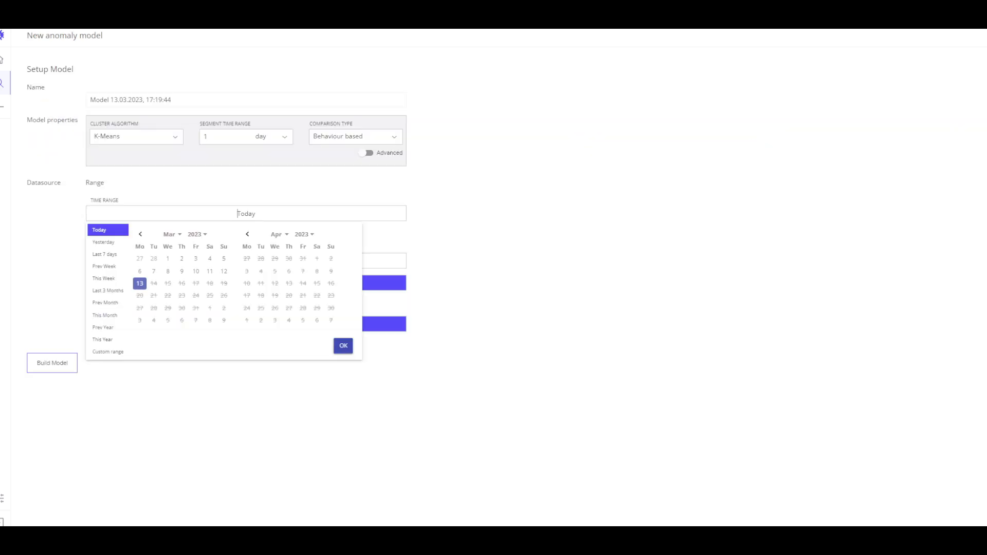
# Step: Build an anomaly model for the previous month on the GR water meter.consumptionWater field with a GR water meter filter, toggling the advanced properties
pyautogui.click(105, 303)
pyautogui.click(242, 260)
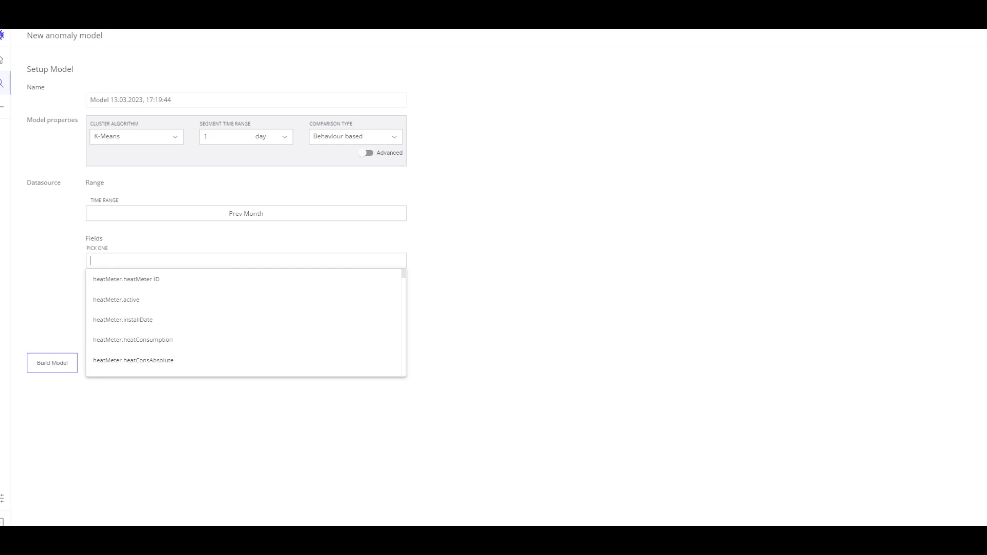
pyautogui.write('GR water meter.consumptionWater')
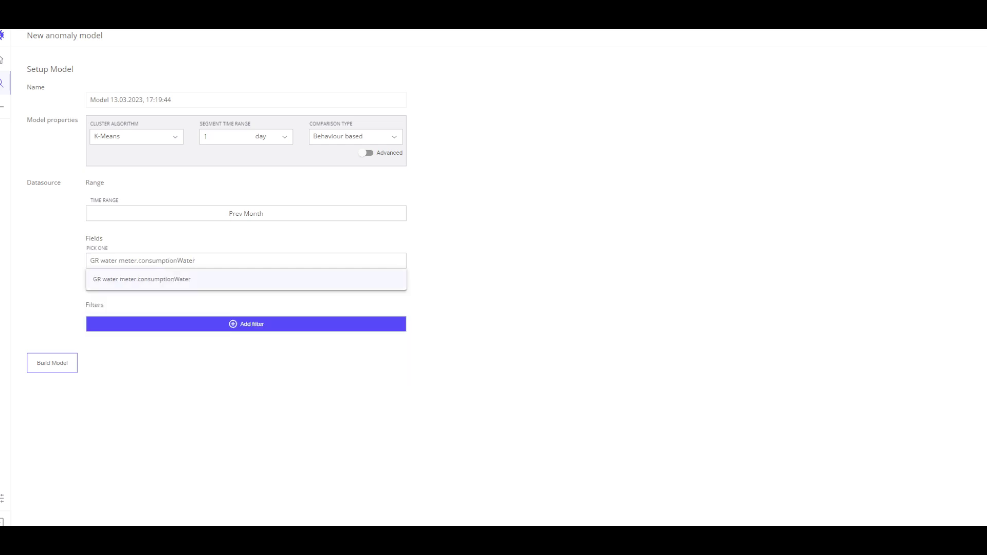
pyautogui.click(204, 279)
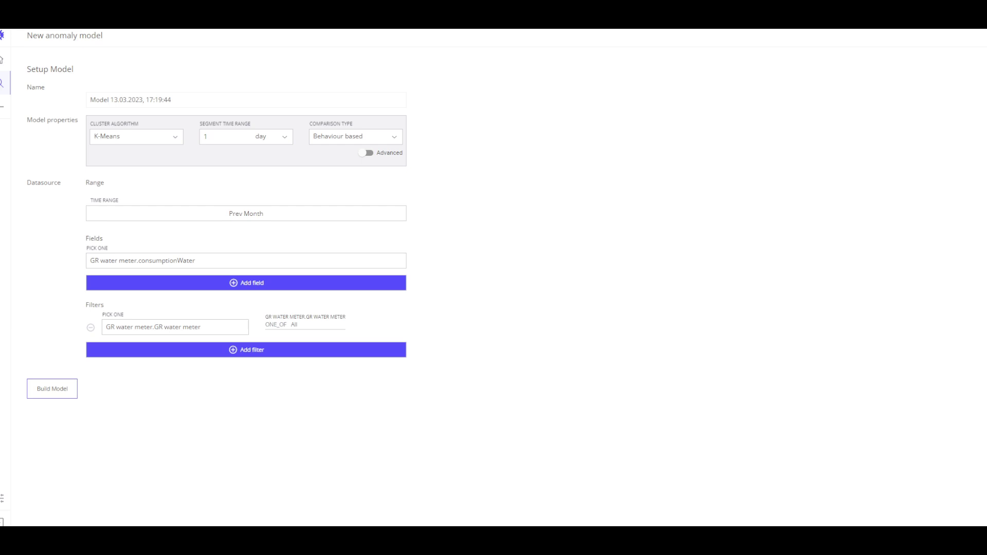
pyautogui.click(366, 152)
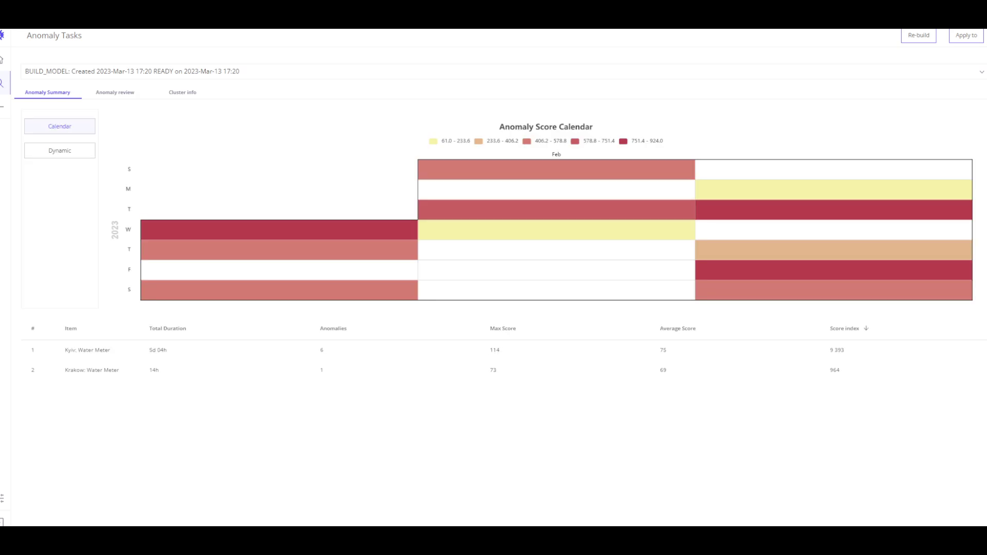
# Step: Inspect the daily scores in the Anomaly Score Calendar and open the anomaly review of the built model
pyautogui.moveTo(279, 229)
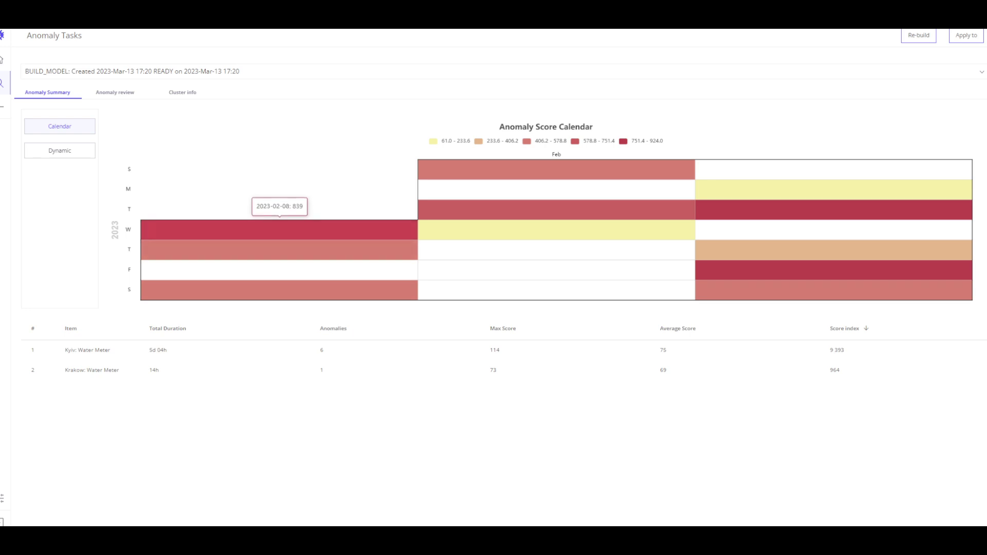
pyautogui.moveTo(556, 209)
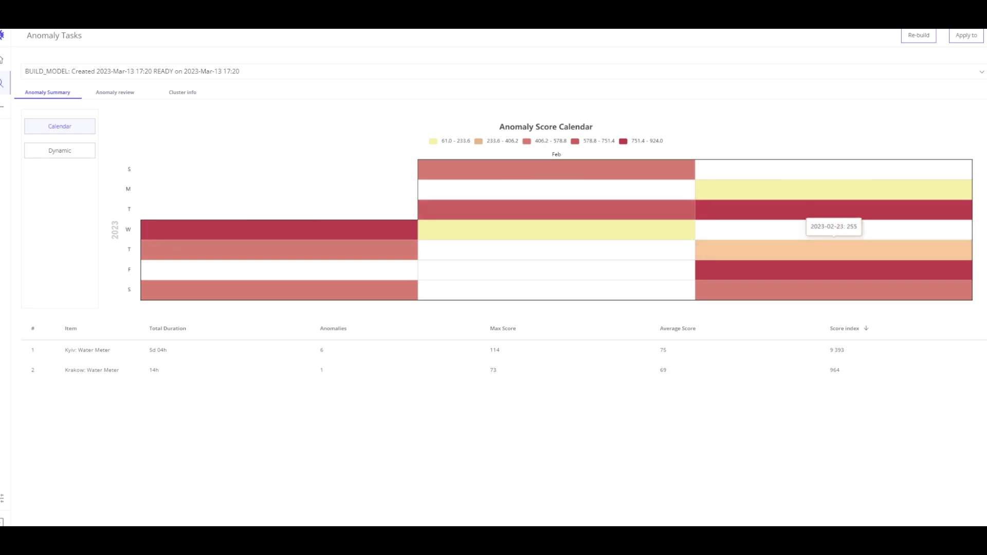
pyautogui.moveTo(834, 290)
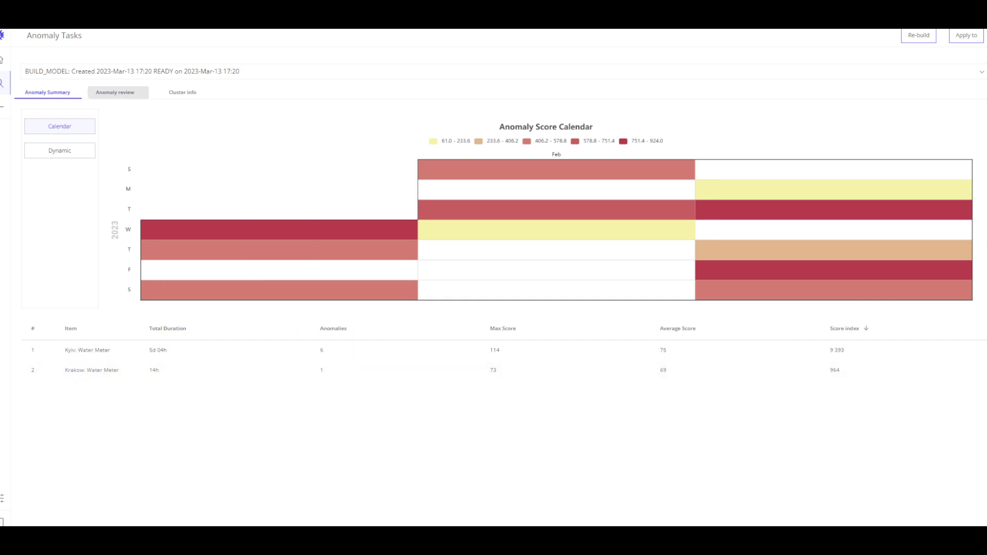
pyautogui.click(115, 92)
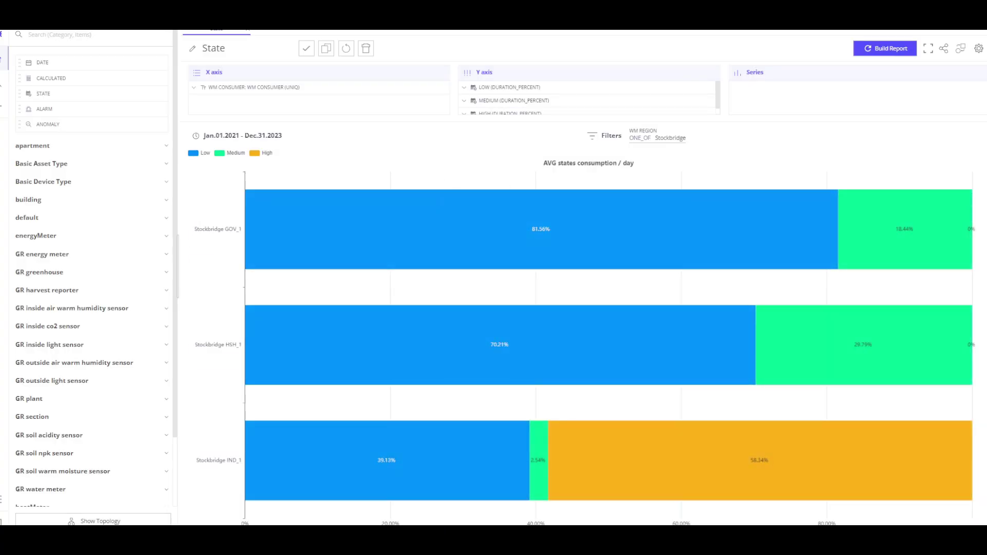
# Step: Examine the Medium state field's formula in the State view and the High share of Stockbridge IND_1 in the chart
pyautogui.click(464, 100)
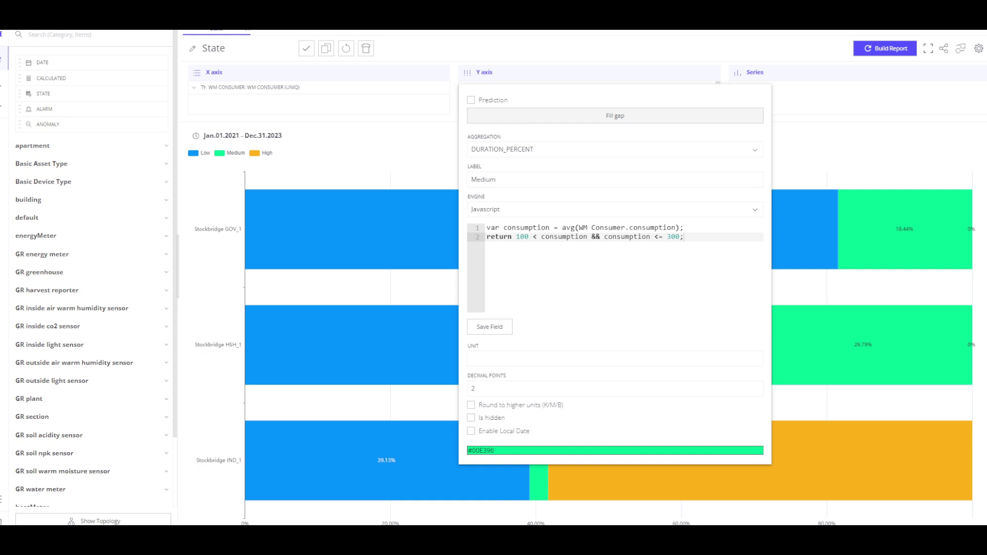
pyautogui.press('Escape')
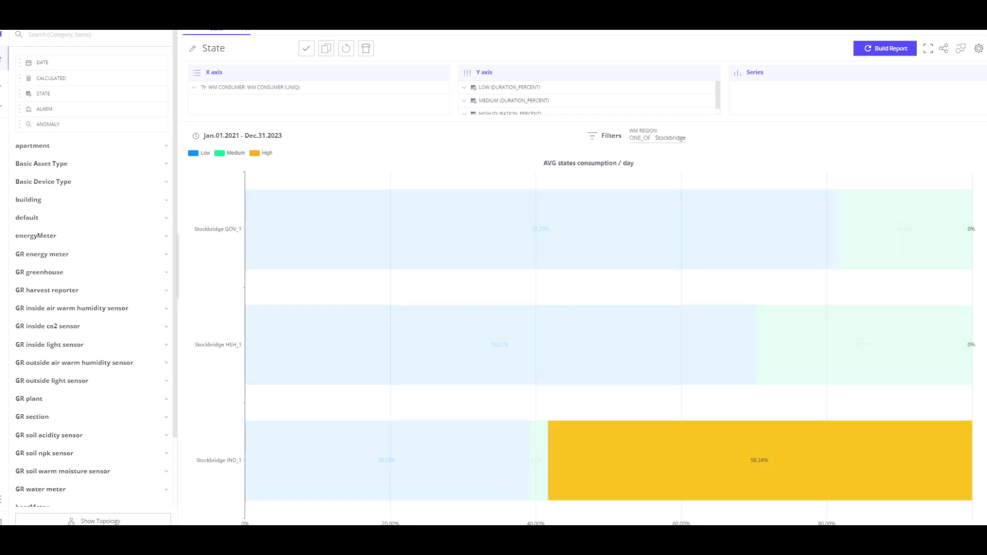
pyautogui.moveTo(636, 460)
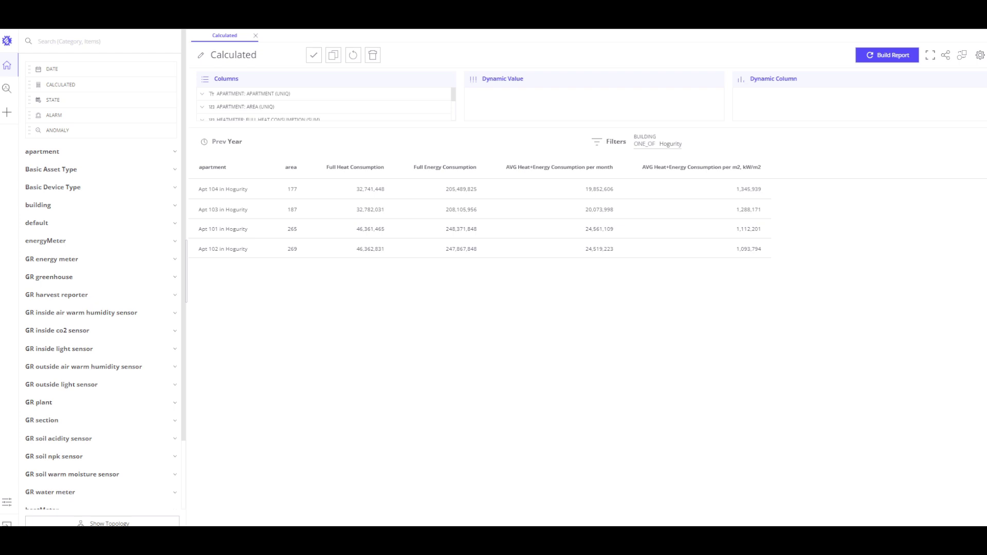
# Step: Examine the formula of the AVG Heat+Energy Consumption per m2, kW/m2 column in the Calculated view
pyautogui.scroll(-1, 326, 105)
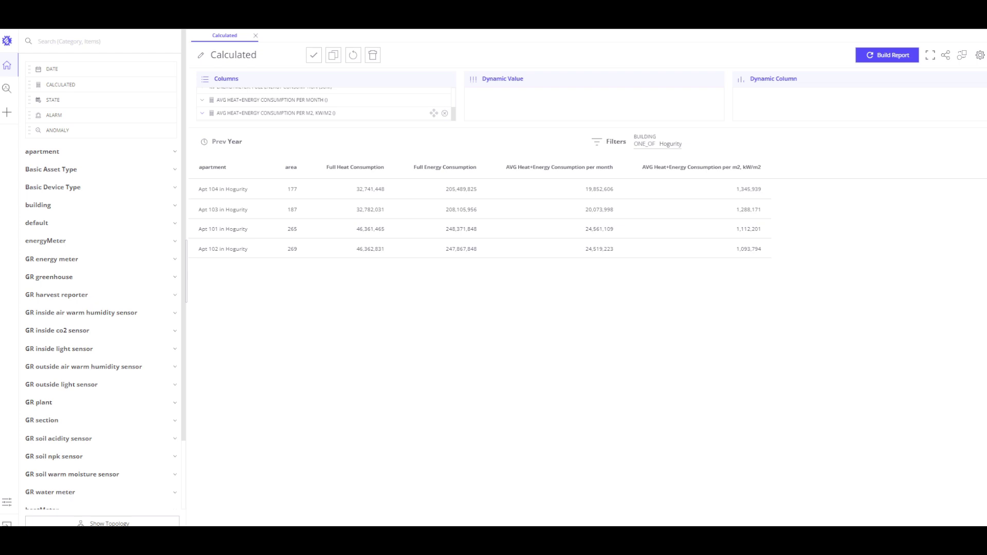
pyautogui.click(433, 113)
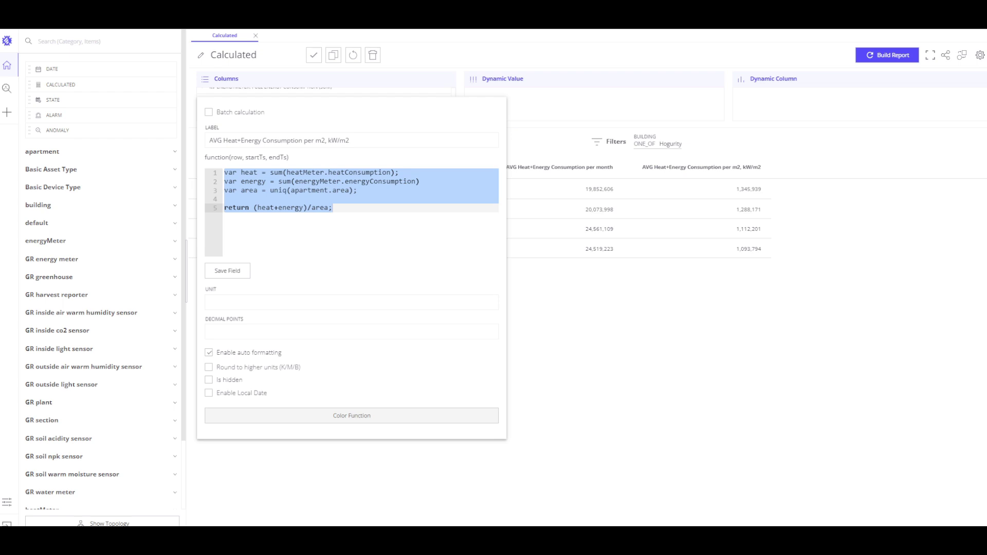
pyautogui.press('Escape')
# Step: Save the Calculated view and close it
pyautogui.click(314, 55)
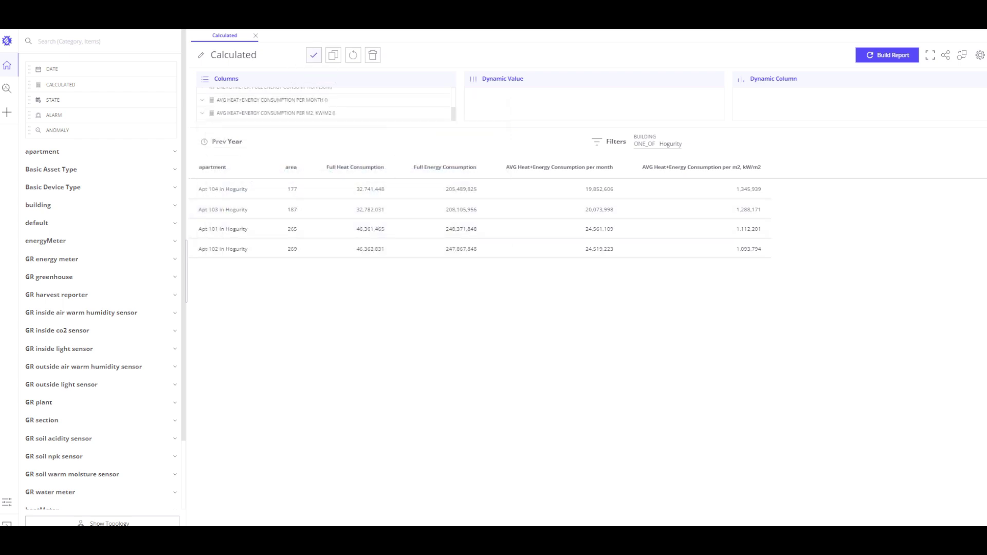
pyautogui.click(255, 35)
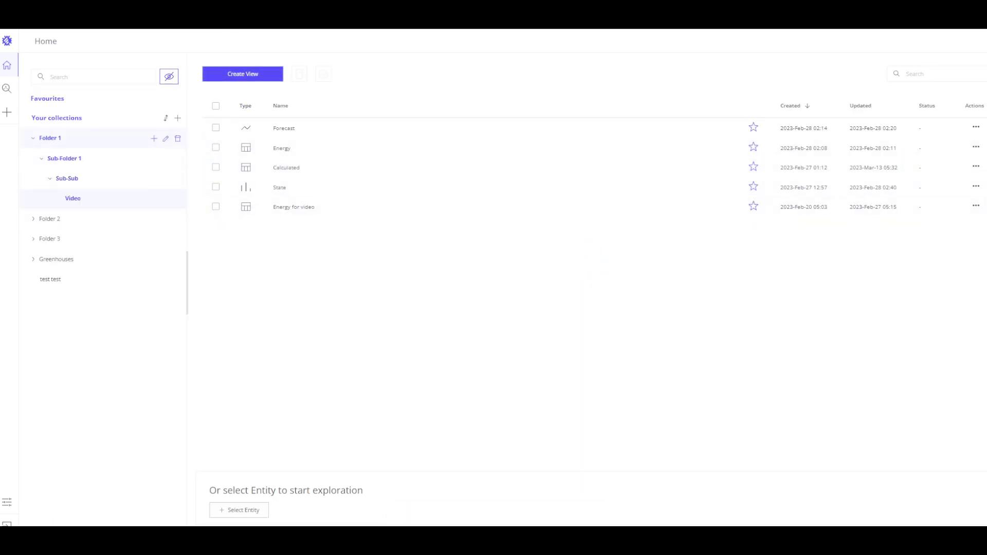
# Step: Mark the new scatter_plot view in the collections as a favourite and open the actions of the topmost new line view in Favourites
pyautogui.click(50, 138)
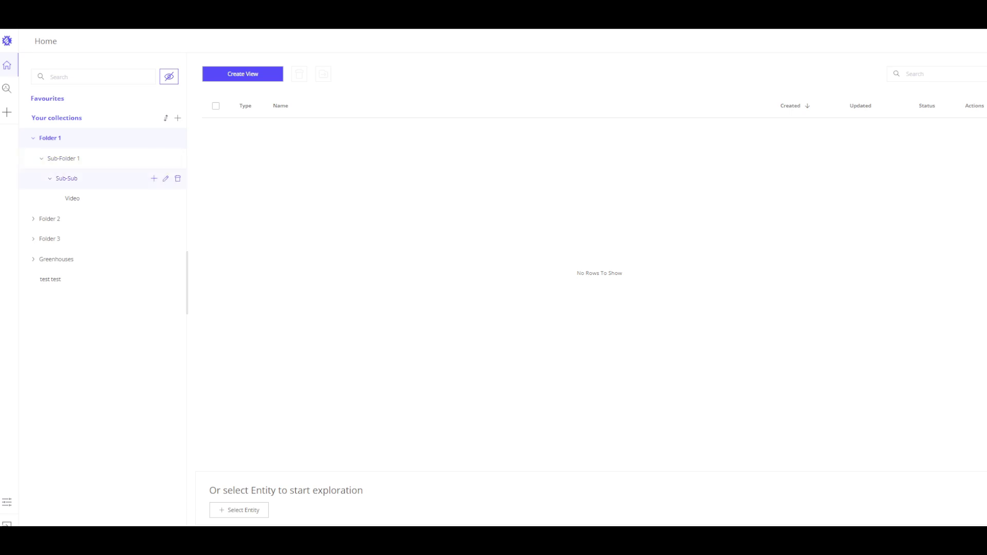
pyautogui.click(57, 118)
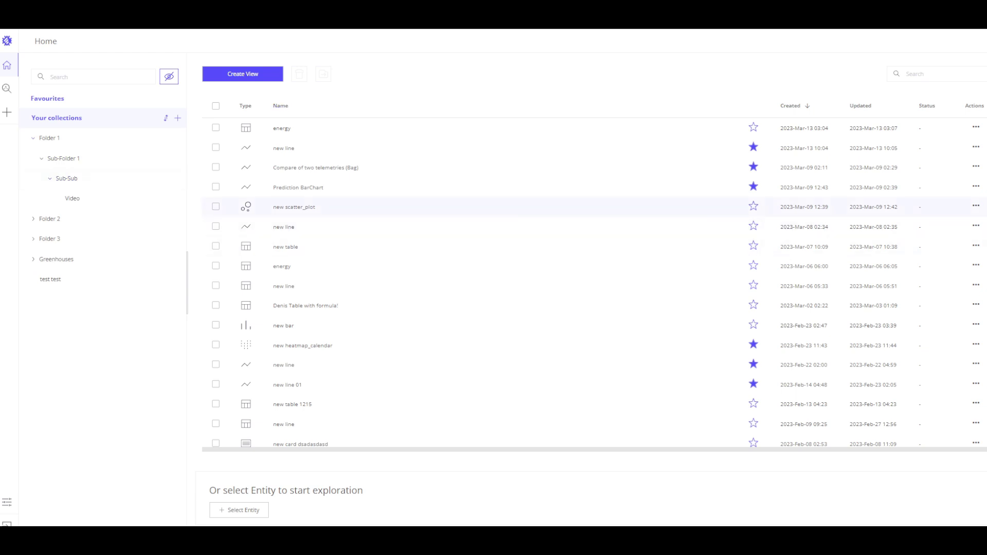
pyautogui.click(753, 206)
pyautogui.click(48, 98)
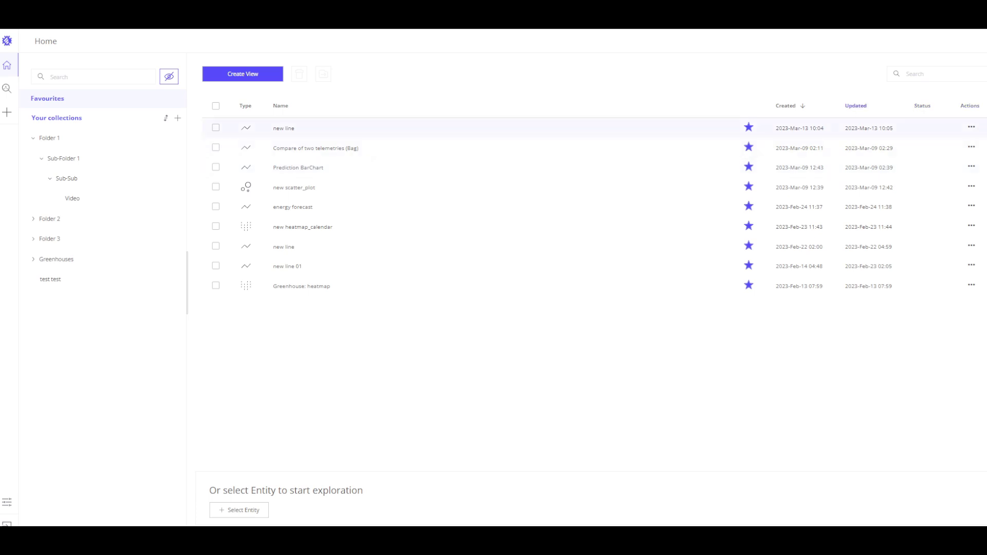
pyautogui.click(970, 127)
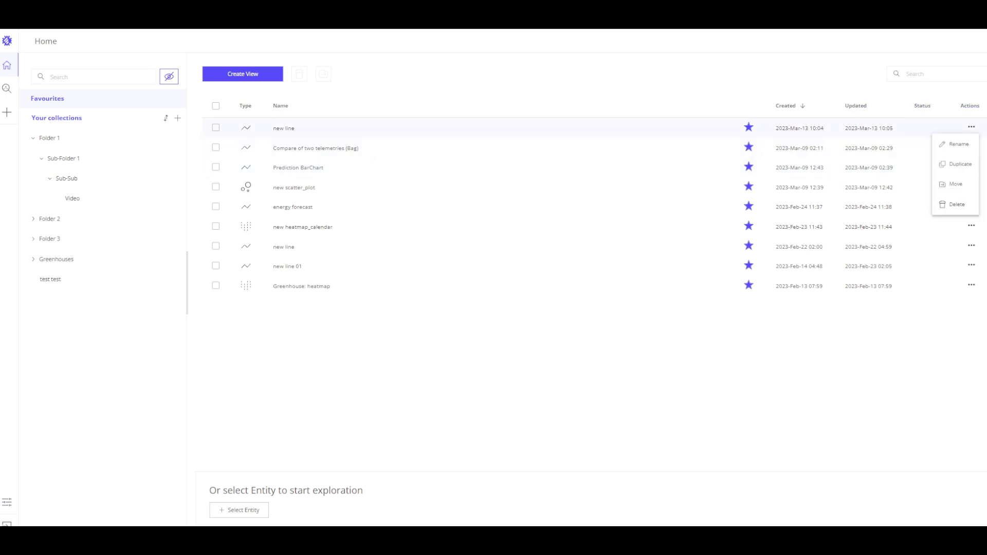